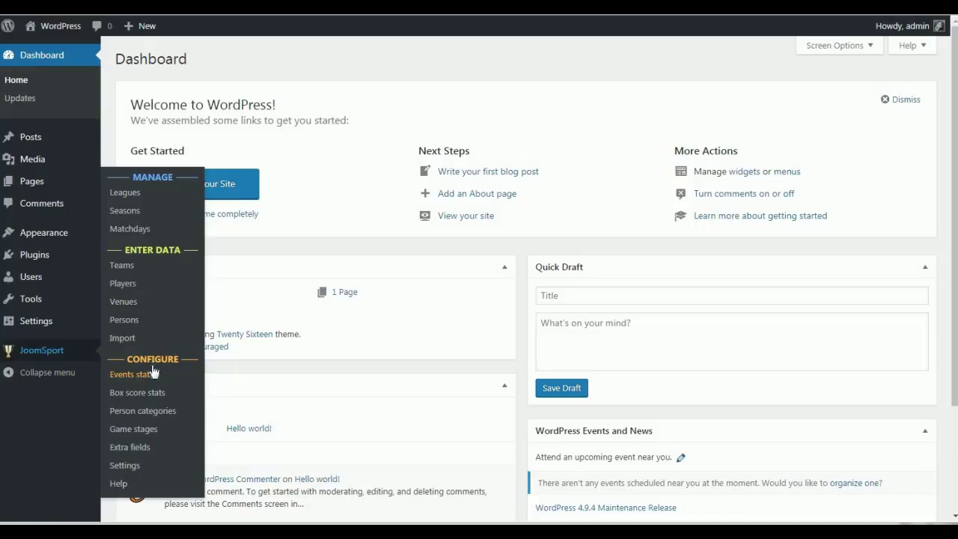
- Create a new JoomSport team titled "Manchester United"
click(127, 265)
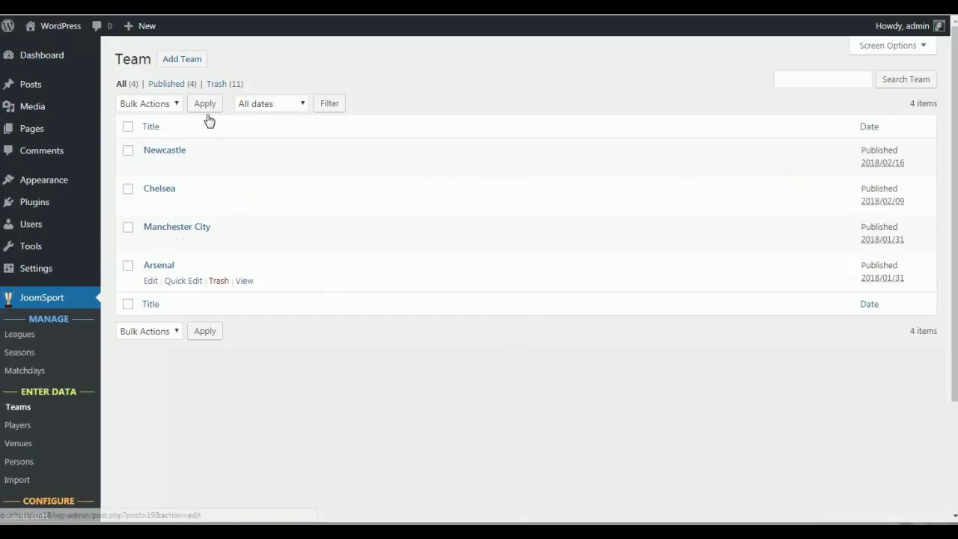
click(190, 68)
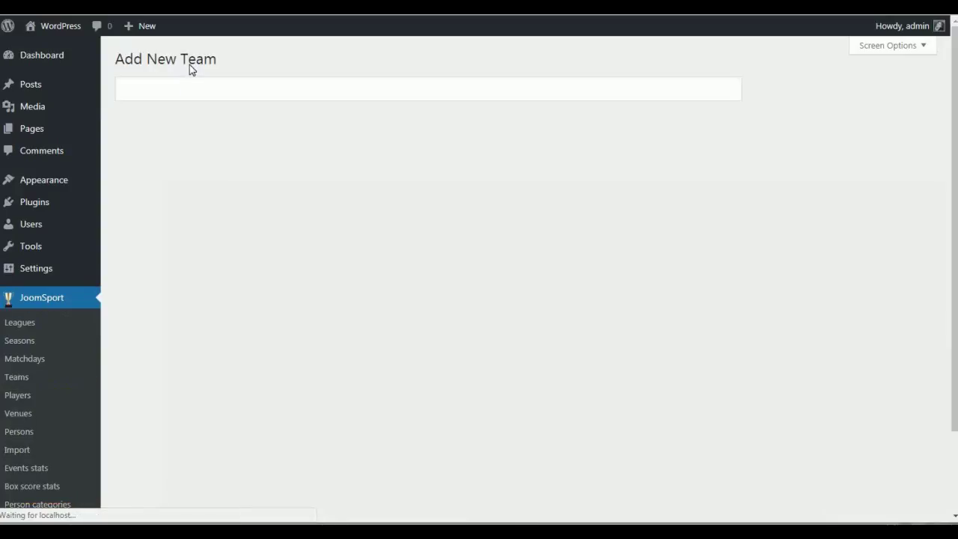
click(201, 87)
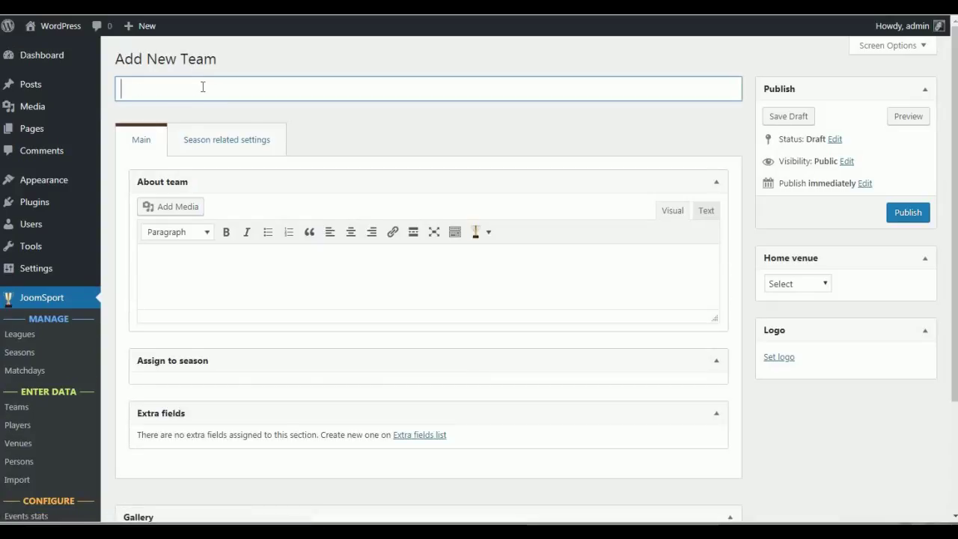
text(Manc)
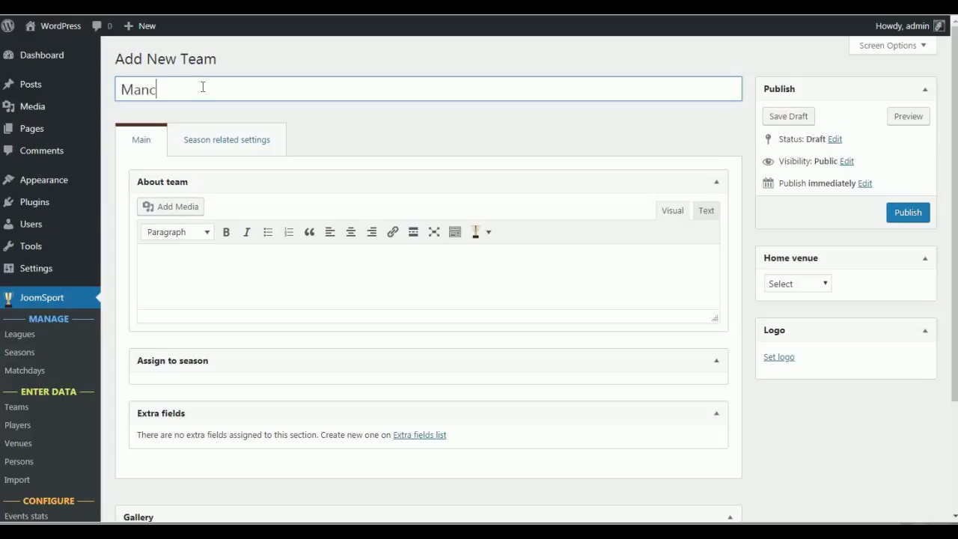
text(hester United)
- Paste the club history into the team description and set the home venue to Old Trafford
click(193, 270)
key(ctrl+v)
click(826, 285)
click(816, 311)
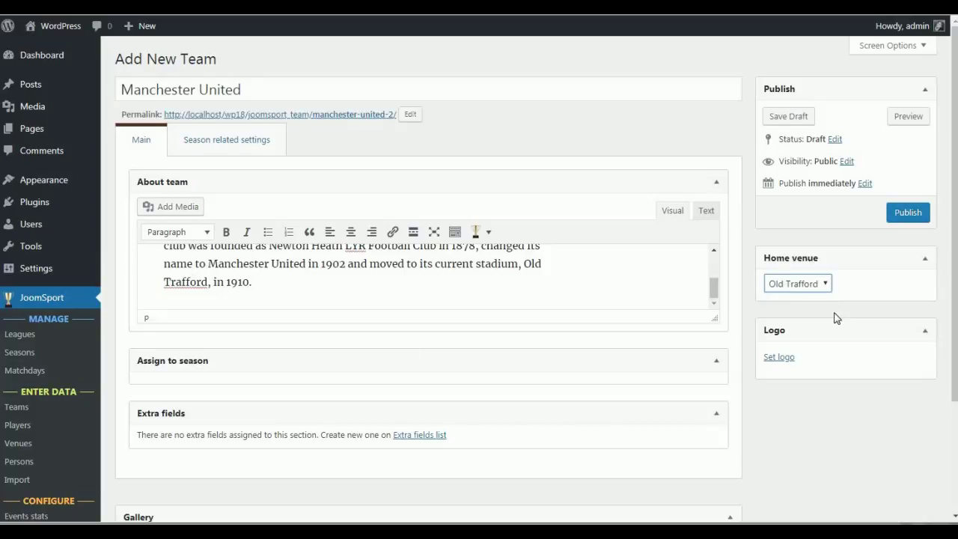
- Set the Manchester United crest from the media library as the team logo
scroll(836, 318, down, 2)
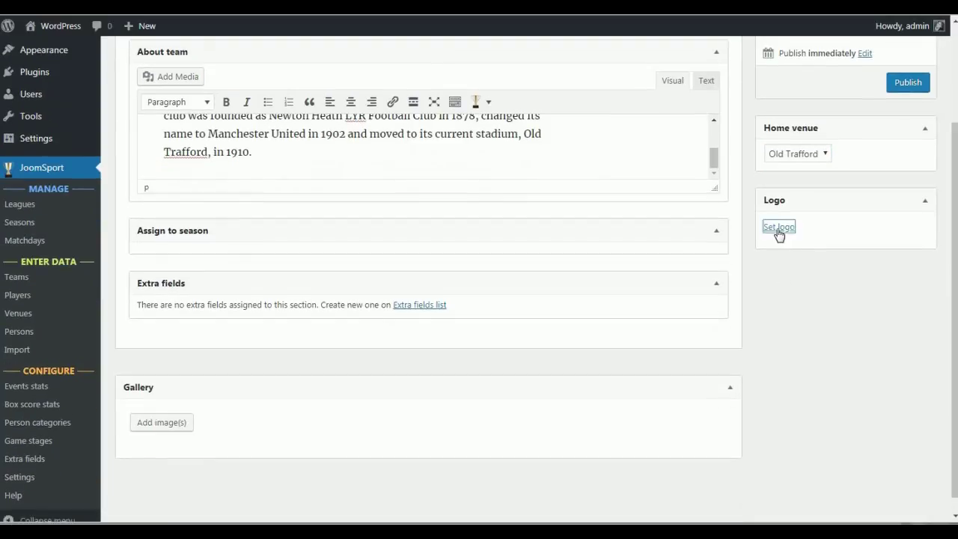
click(778, 229)
click(322, 175)
click(911, 488)
- Add Photo.jpg from the media library to the team's gallery and publish the team
click(158, 407)
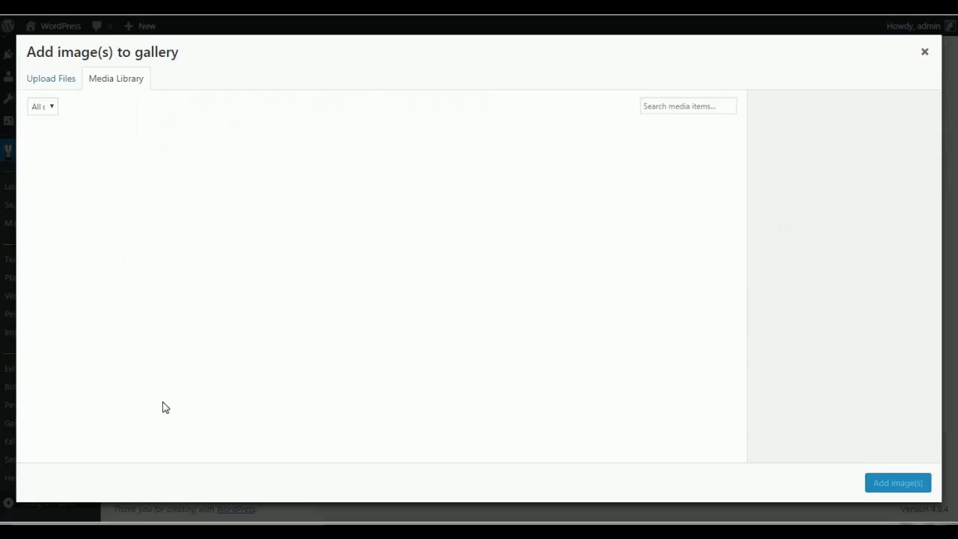
click(180, 195)
click(898, 485)
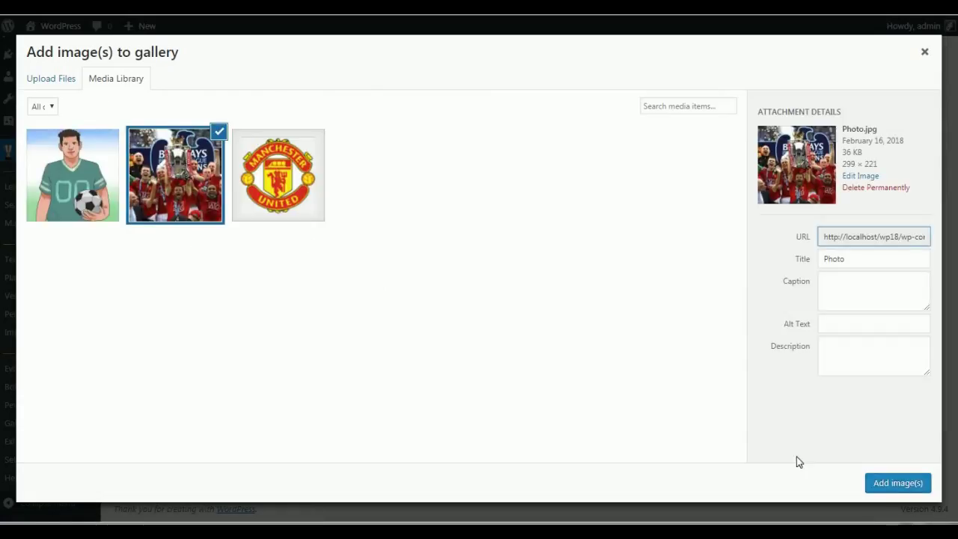
scroll(649, 441, up, 3)
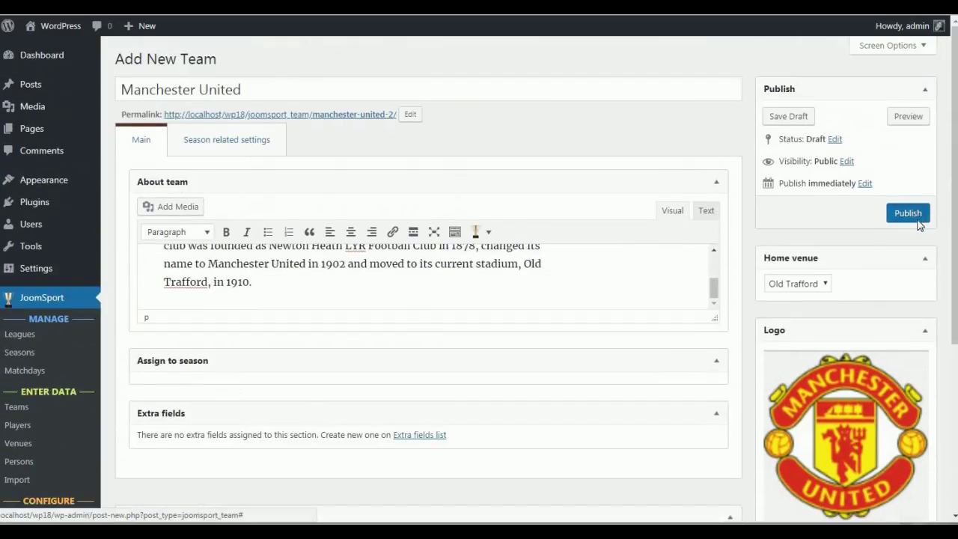
click(908, 213)
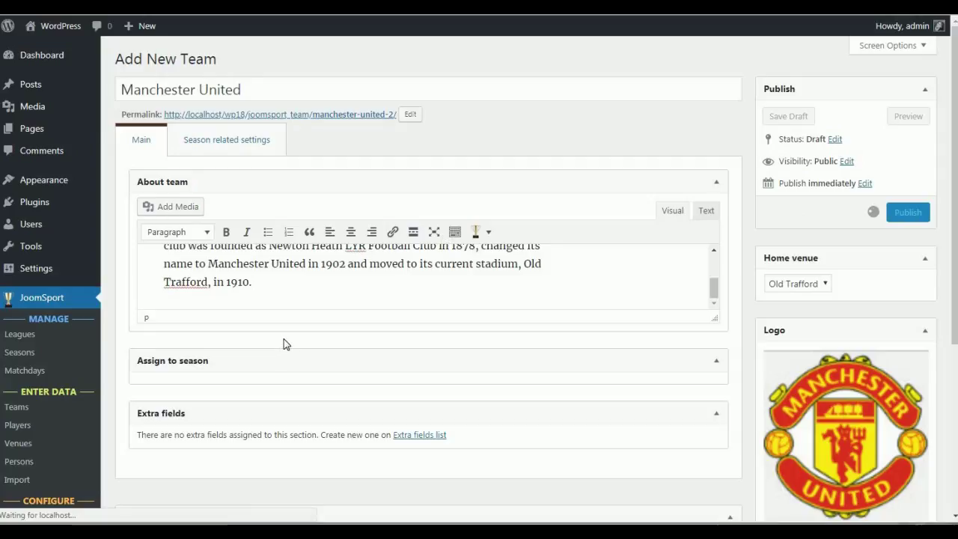
- Add a new league named "Soccer"
click(18, 339)
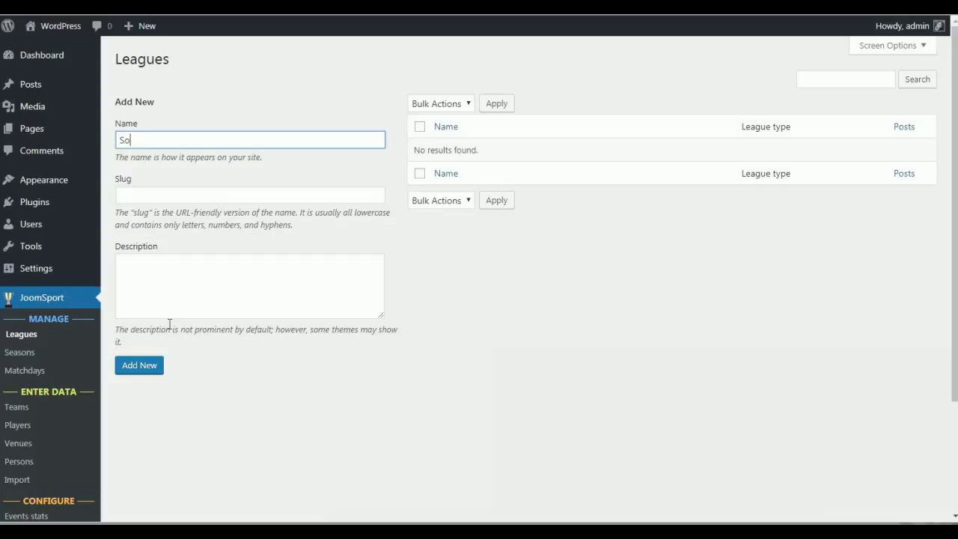
click(138, 371)
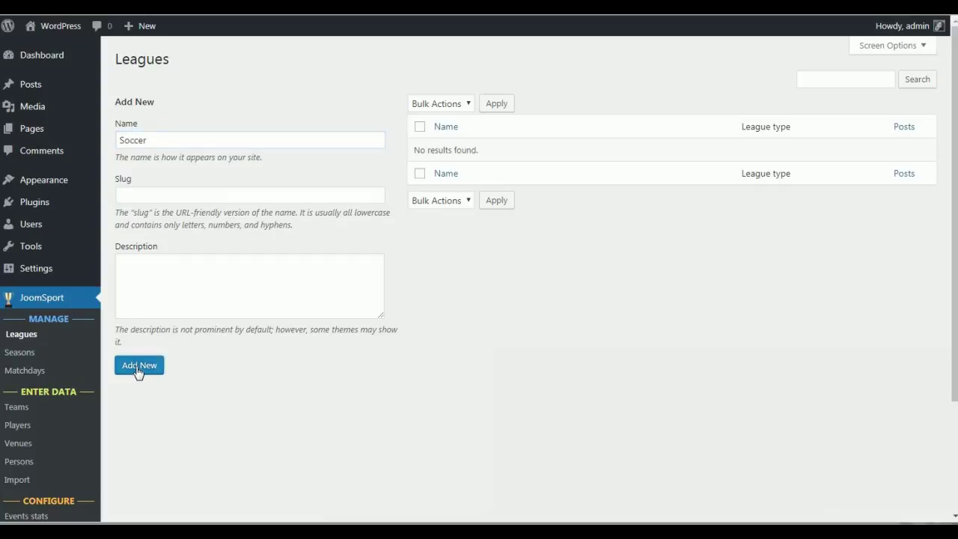
- Start a new season in the Soccer league and title it "Premier League 2017-2018"
click(22, 353)
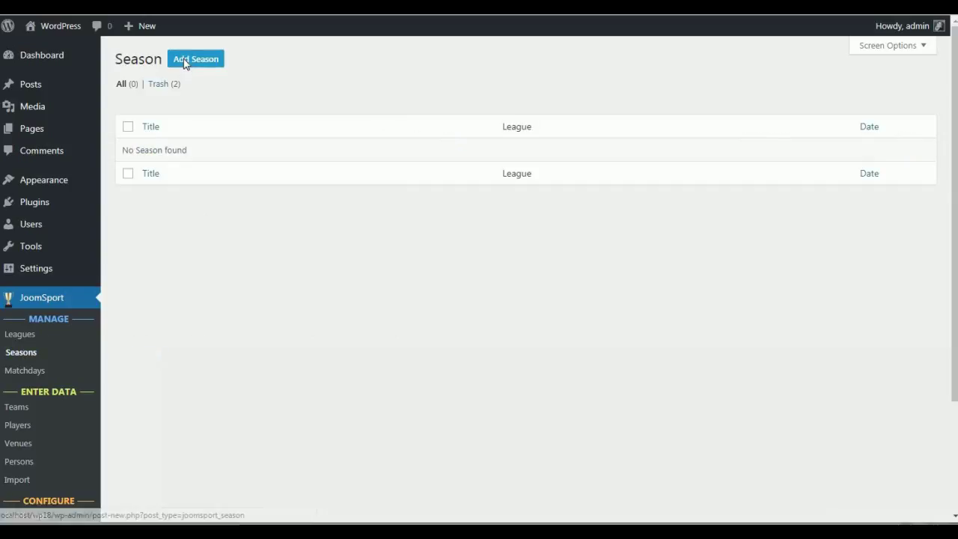
click(185, 61)
click(411, 276)
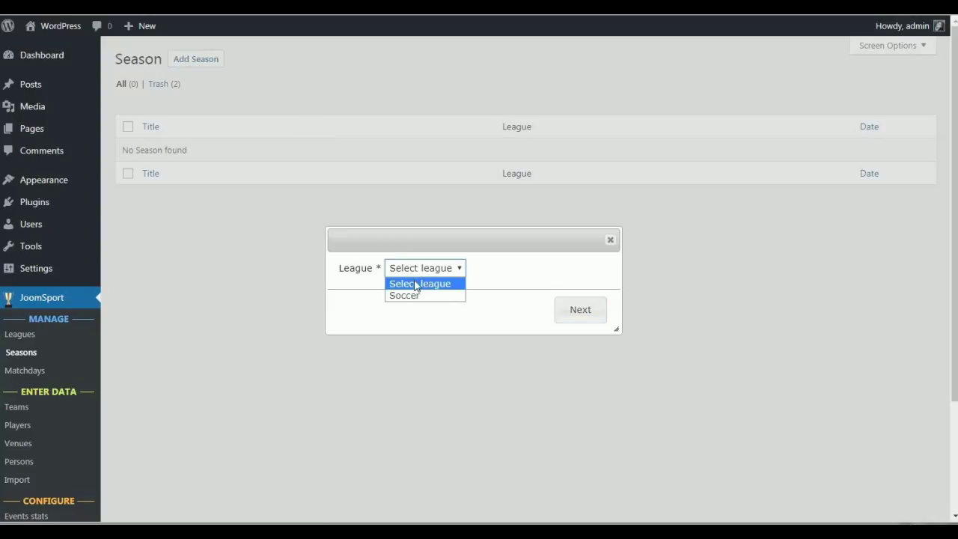
click(420, 297)
click(580, 310)
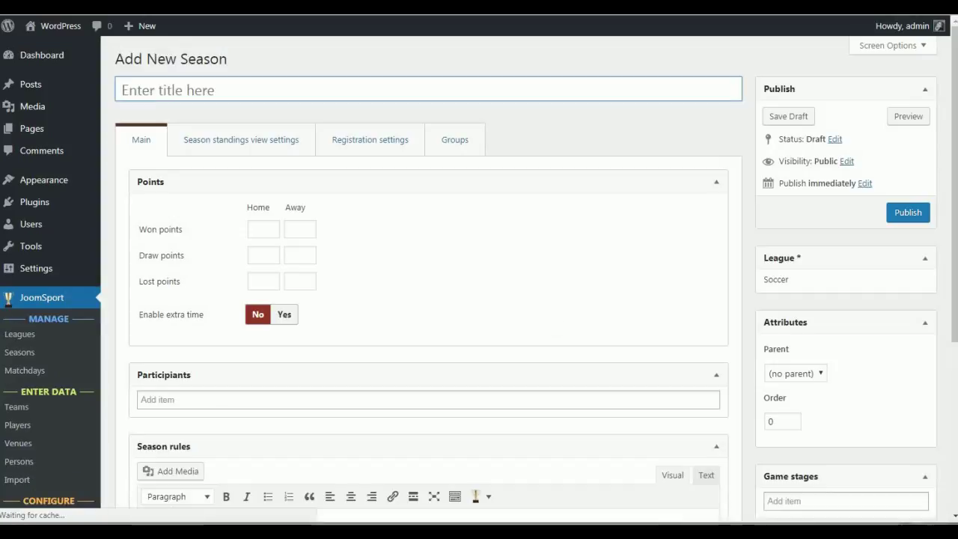
click(233, 88)
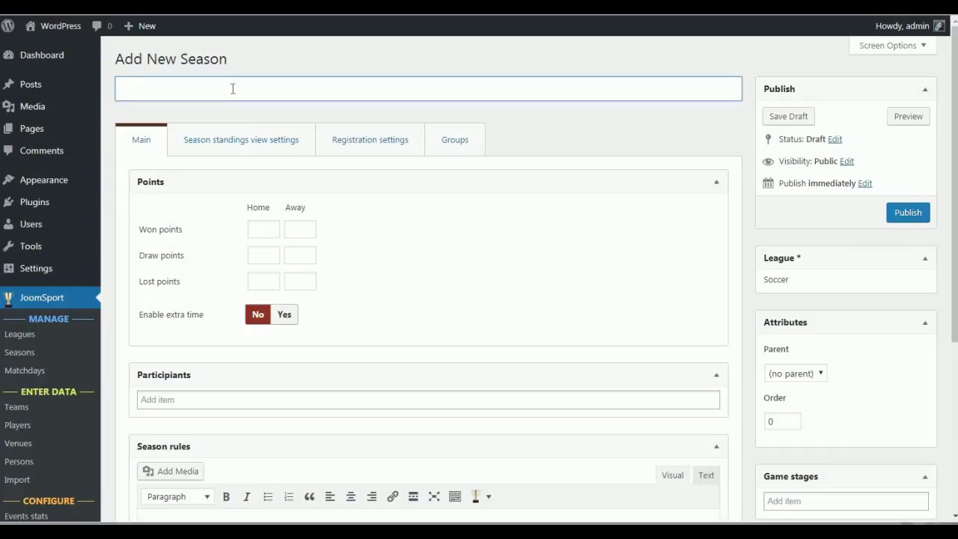
text(Premier League 20)
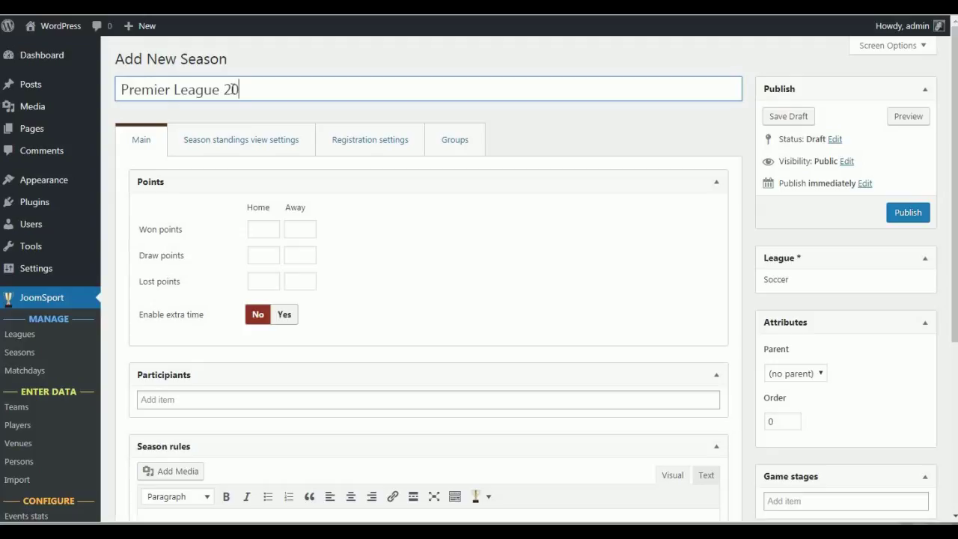
text(17-2018)
- Set the season's home and away points to 3 for a win, 1 for a draw and 0 for a loss
scroll(249, 151, down, 1)
click(260, 164)
text(3)
click(294, 164)
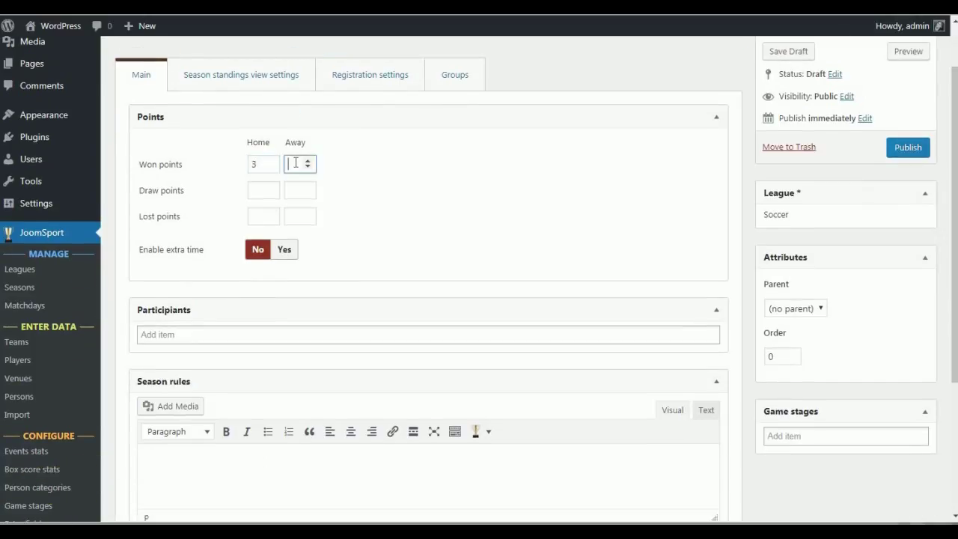
text(3)
click(259, 189)
text(1)
click(298, 190)
text(1)
click(259, 216)
text(0)
click(297, 216)
text(0)
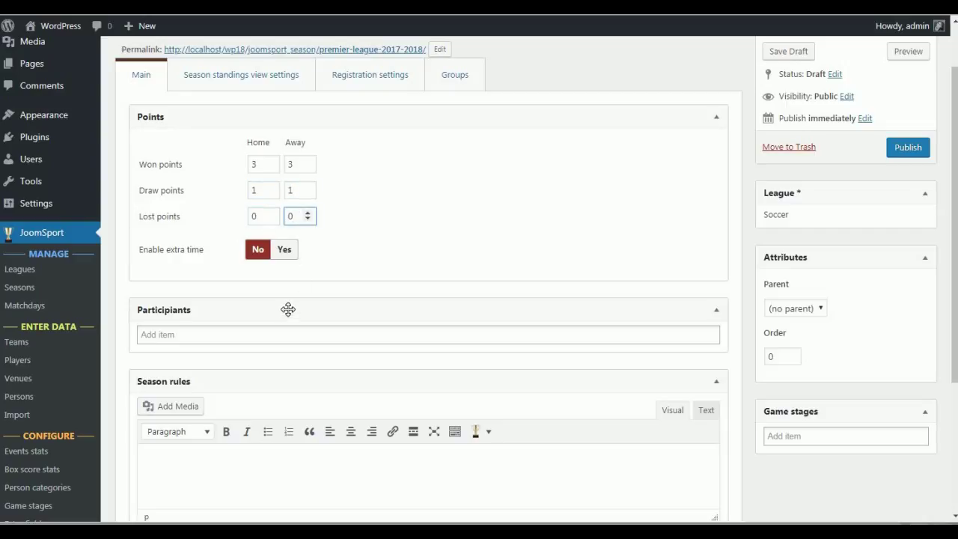
- Add Arsenal, Manchester City and Manchester United as the season's participants
click(260, 331)
click(237, 354)
click(289, 332)
click(263, 386)
click(294, 332)
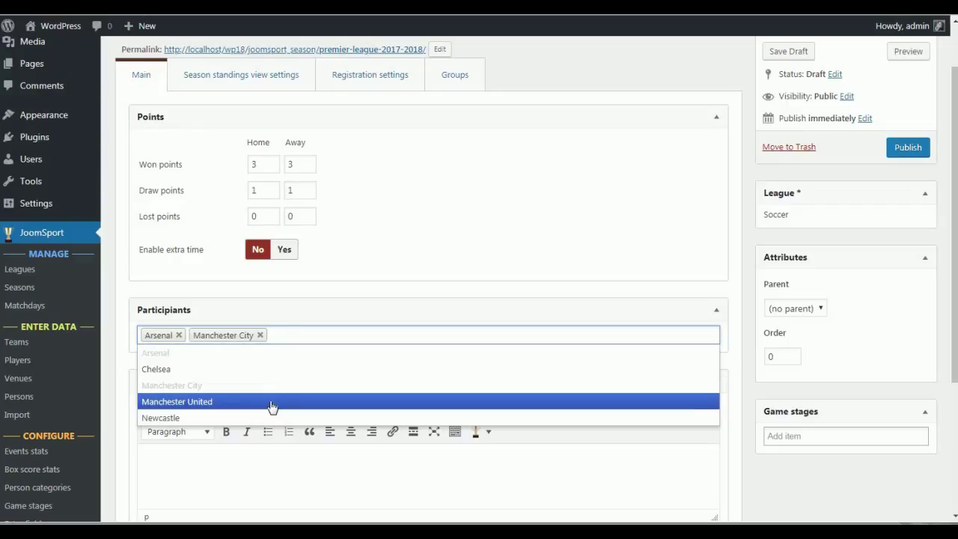
click(272, 405)
- Paste the Premier League description text into the season rules
click(309, 471)
scroll(309, 457, down, 1)
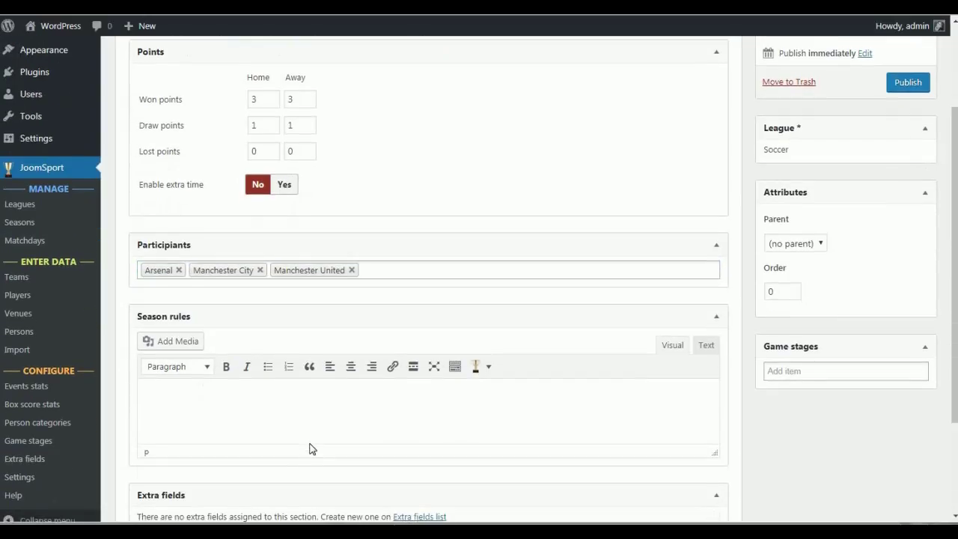
key(ctrl+v)
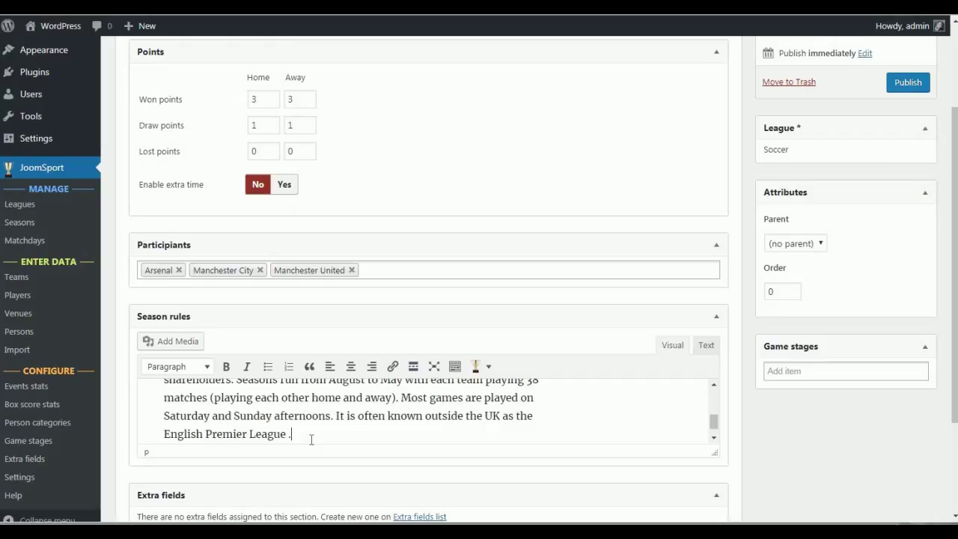
- Assign the First Half and Second Half game stages to the season
click(833, 369)
click(844, 387)
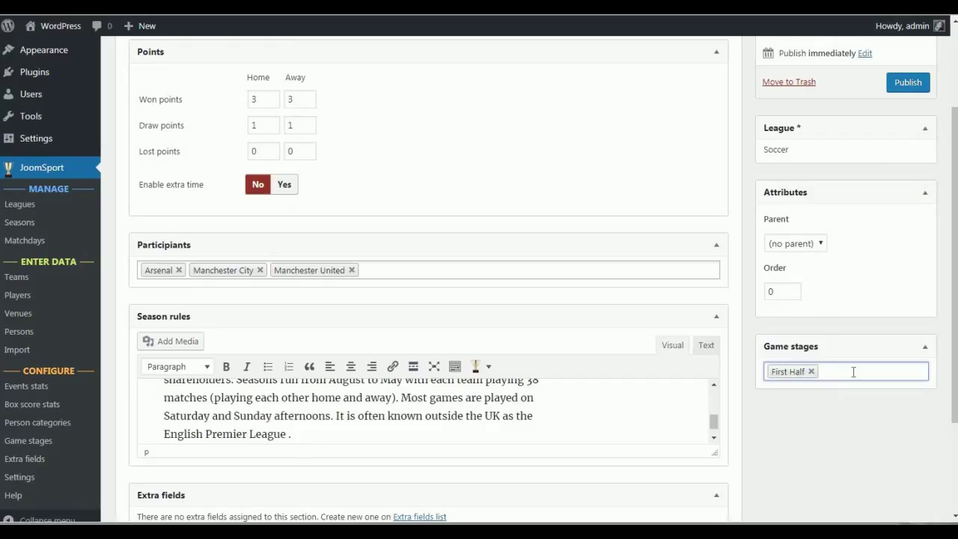
click(852, 371)
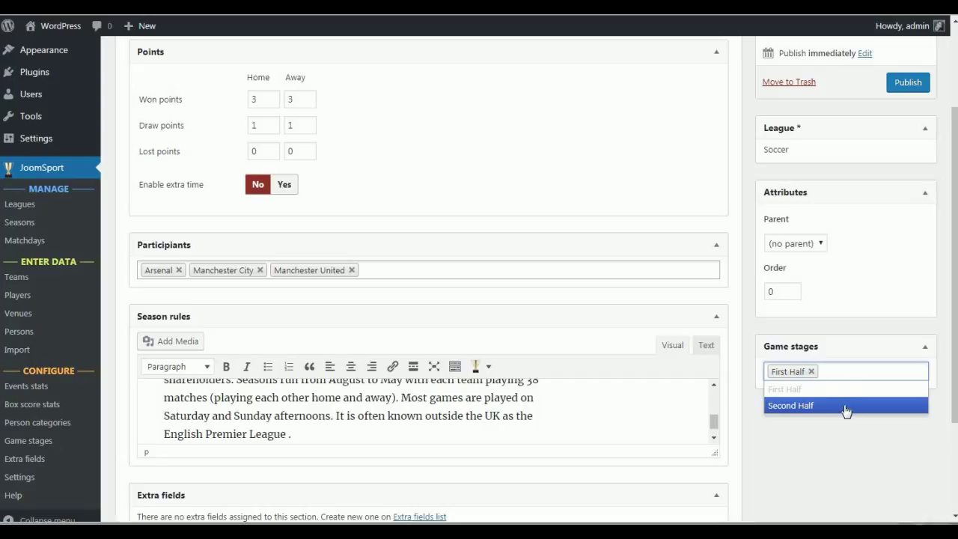
click(845, 407)
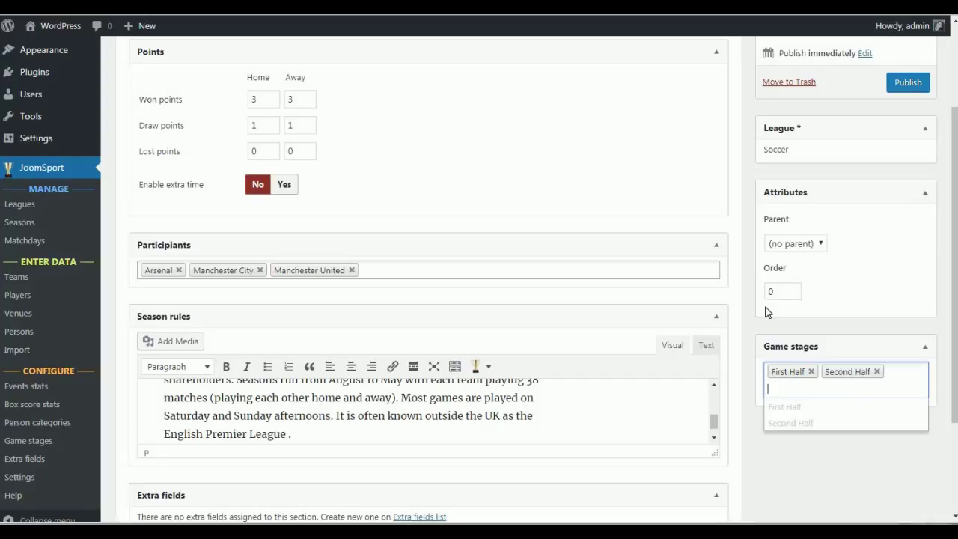
click(766, 312)
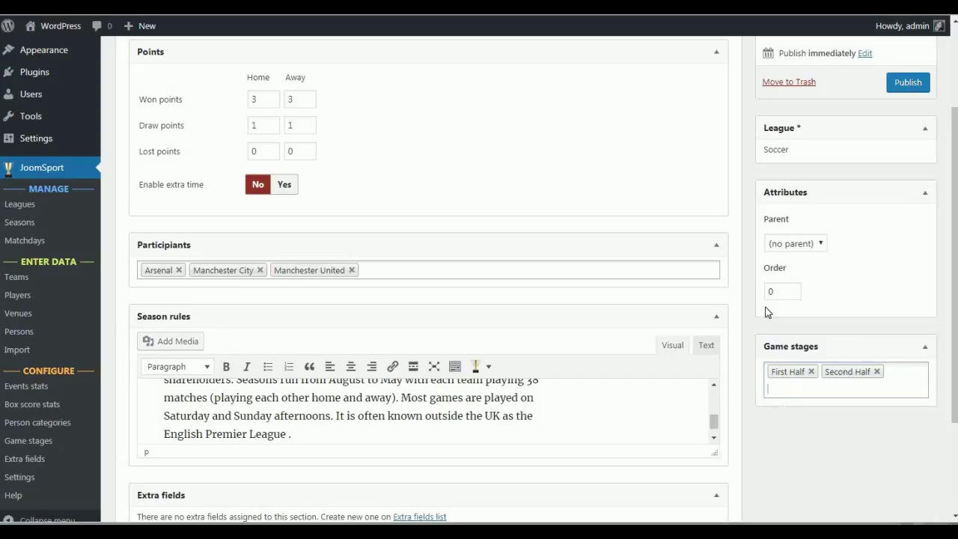
- In the season's standings columns, show ET Won and ET Lost, hide Drawn, and move ET Lost above Lost
scroll(766, 311, up, 3)
click(262, 148)
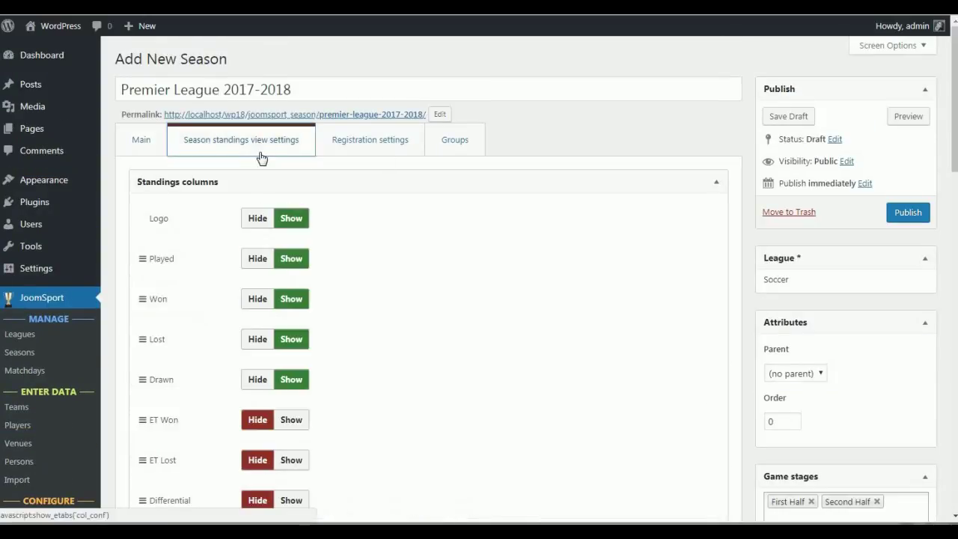
click(286, 424)
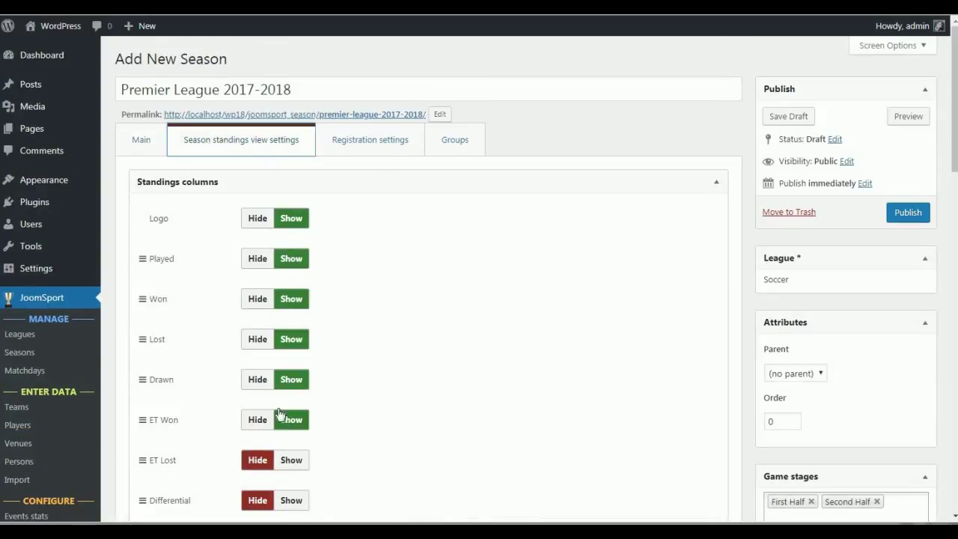
click(257, 383)
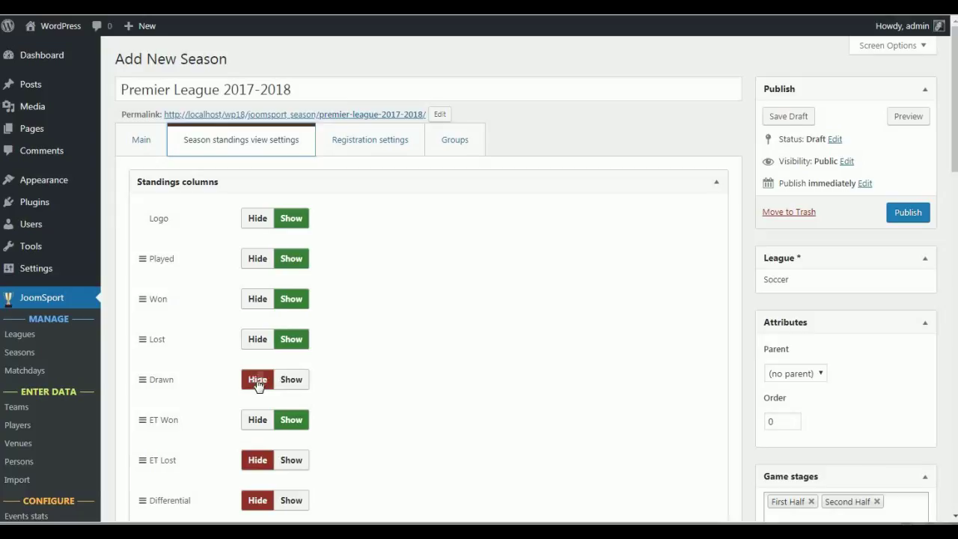
click(291, 462)
drag(289, 442, 299, 323)
- Highlight team place 1 in yellow #FFFF00 with the legend "Play off"
scroll(367, 306, down, 9)
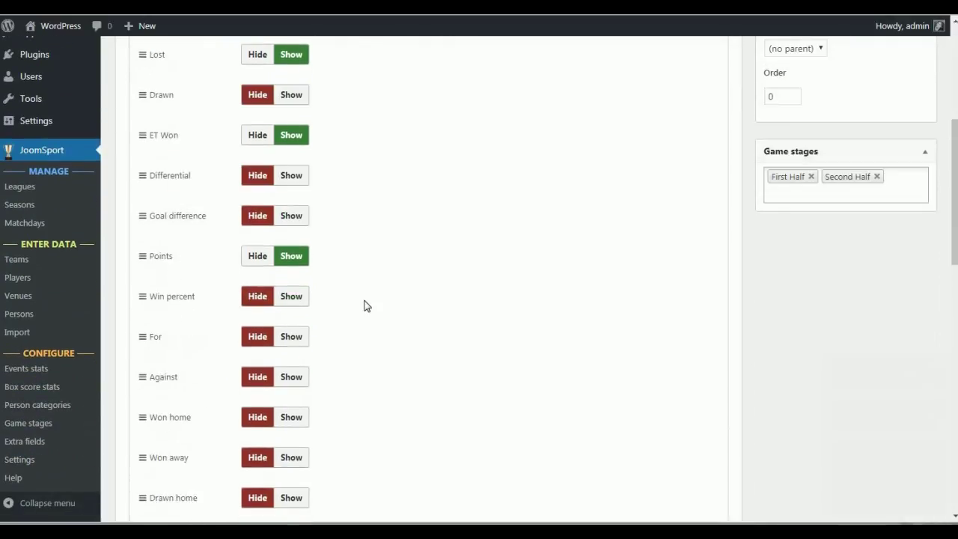
scroll(367, 306, down, 6)
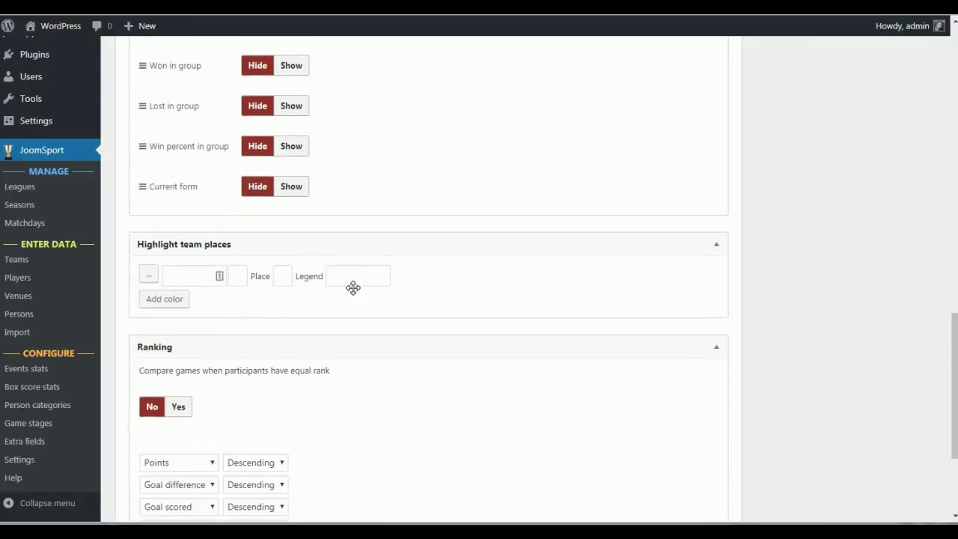
click(154, 239)
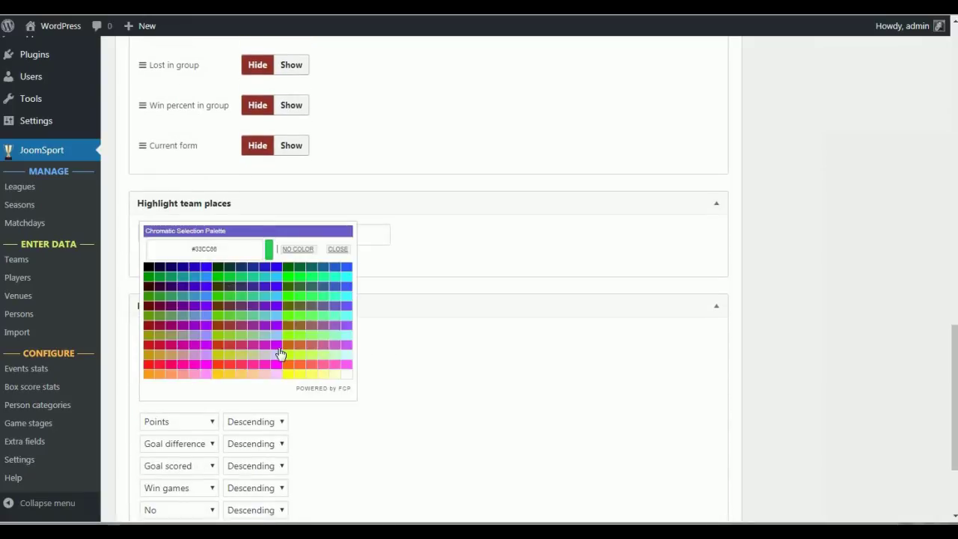
click(290, 378)
click(281, 235)
text(1)
click(352, 236)
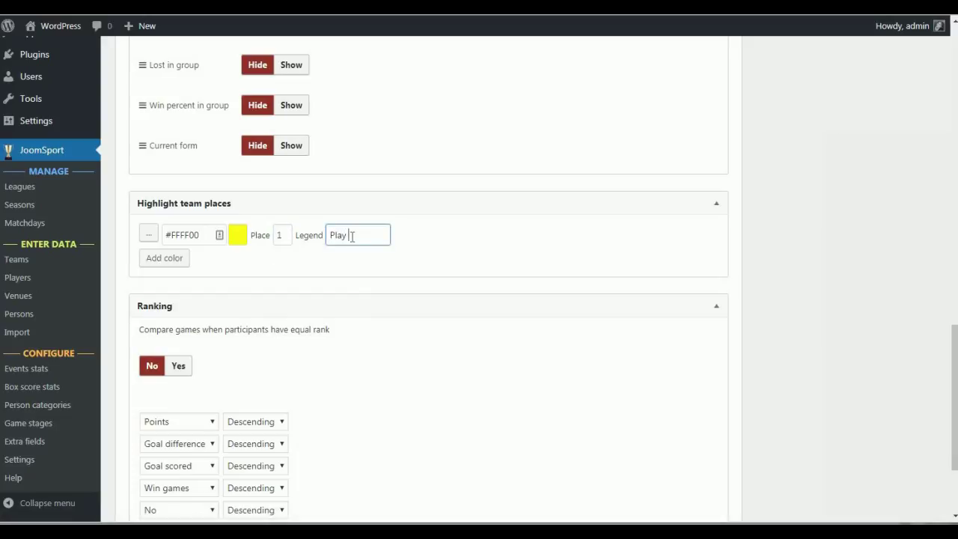
text(Play off)
click(372, 355)
- Choose Points in descending order as the first ranking criterion for the season standings
scroll(320, 329, down, 3)
click(215, 292)
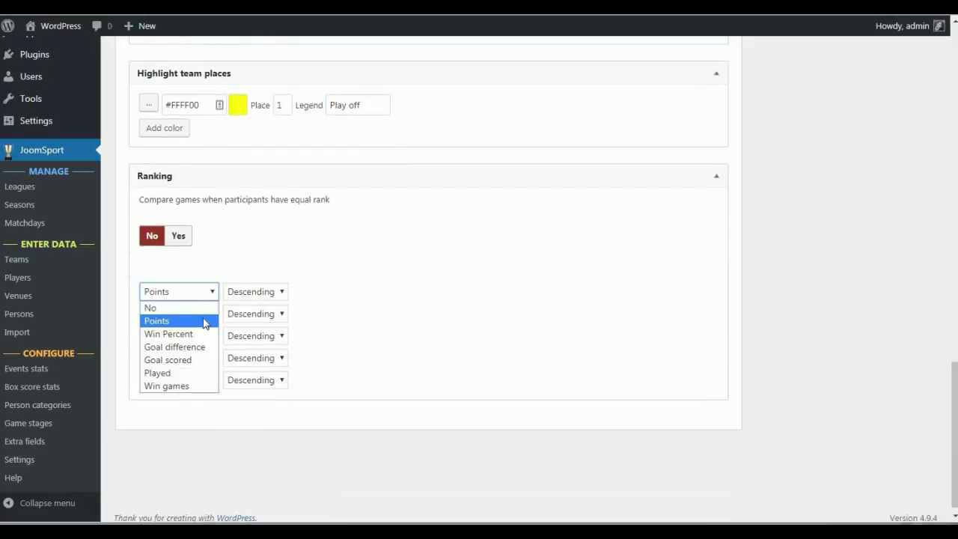
click(212, 320)
click(251, 292)
click(247, 305)
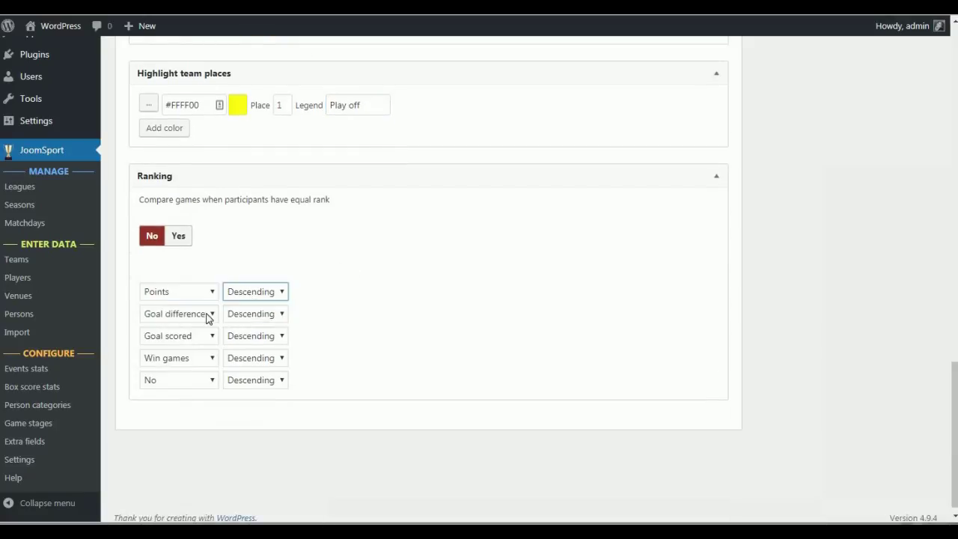
- Choose the sort order for the Goal difference criterion, second in the season ranking
click(208, 315)
click(263, 318)
click(263, 342)
- Create a season group named Group A with three participants and update the season
scroll(479, 325, up, 15)
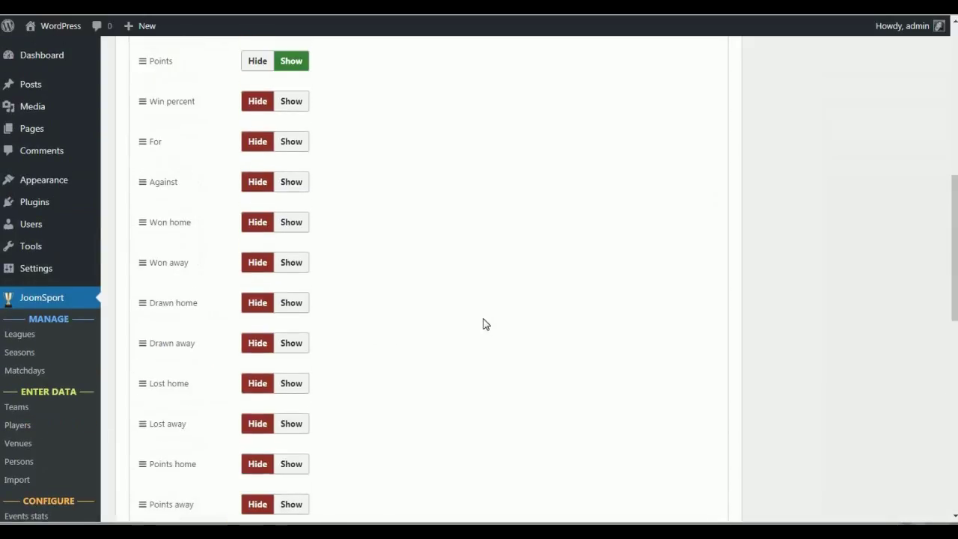
scroll(483, 323, up, 5)
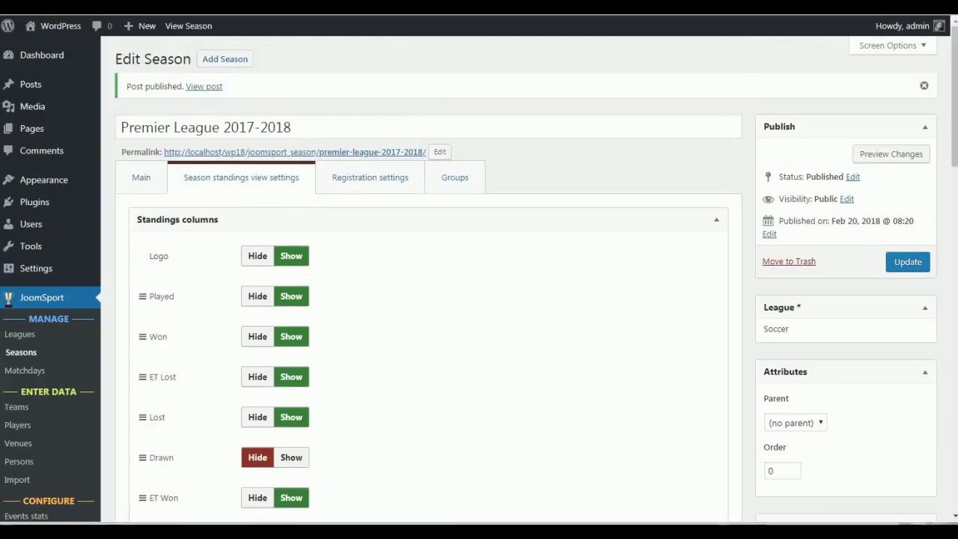
click(466, 177)
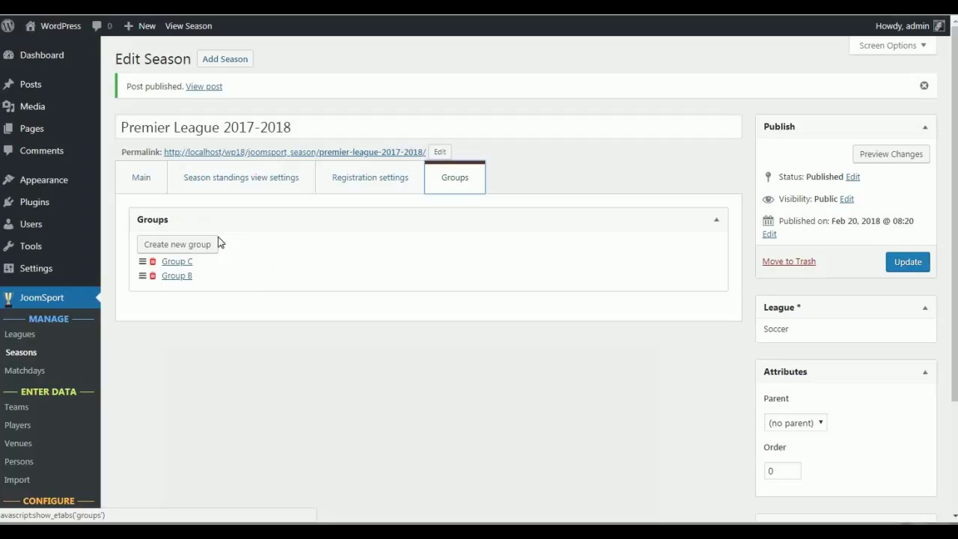
click(199, 247)
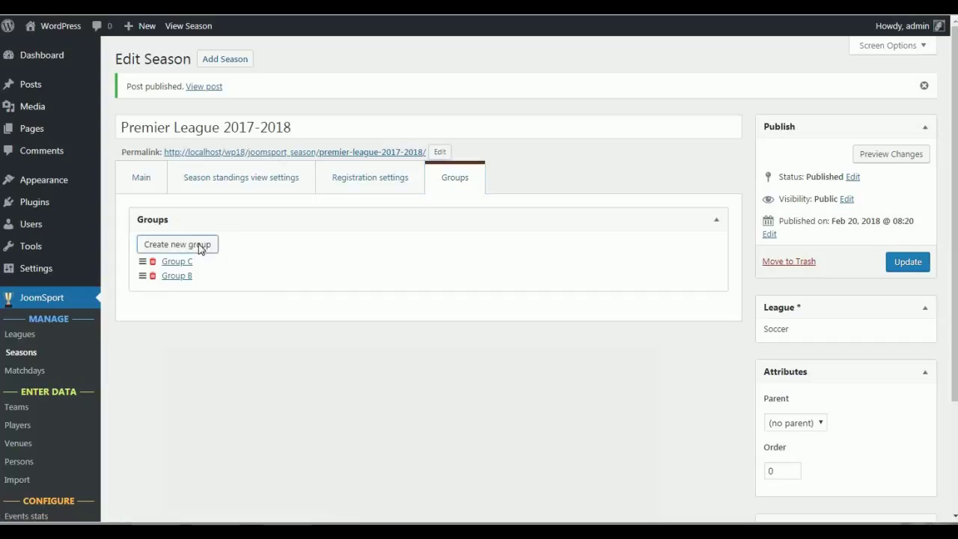
text(Group A)
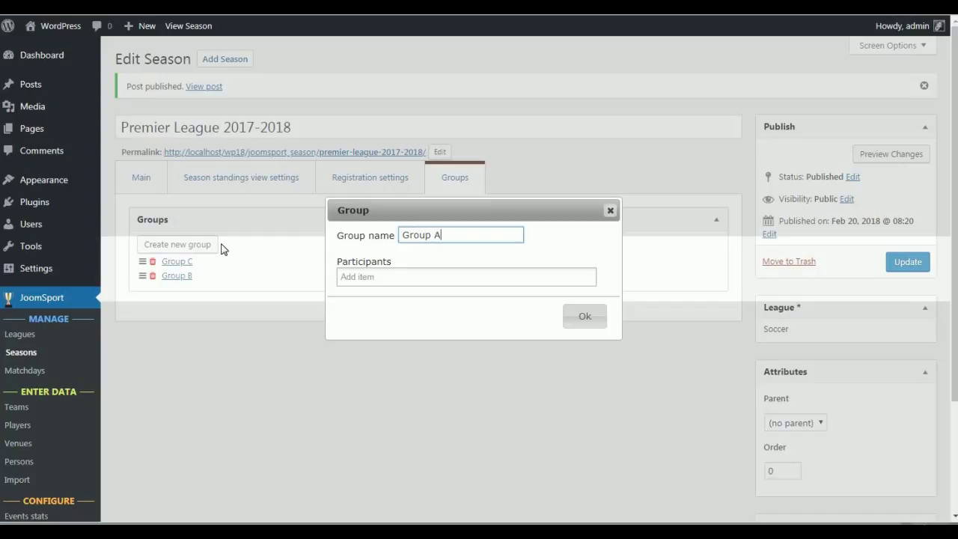
click(363, 280)
click(376, 310)
click(439, 277)
click(450, 326)
click(550, 278)
click(483, 315)
click(576, 336)
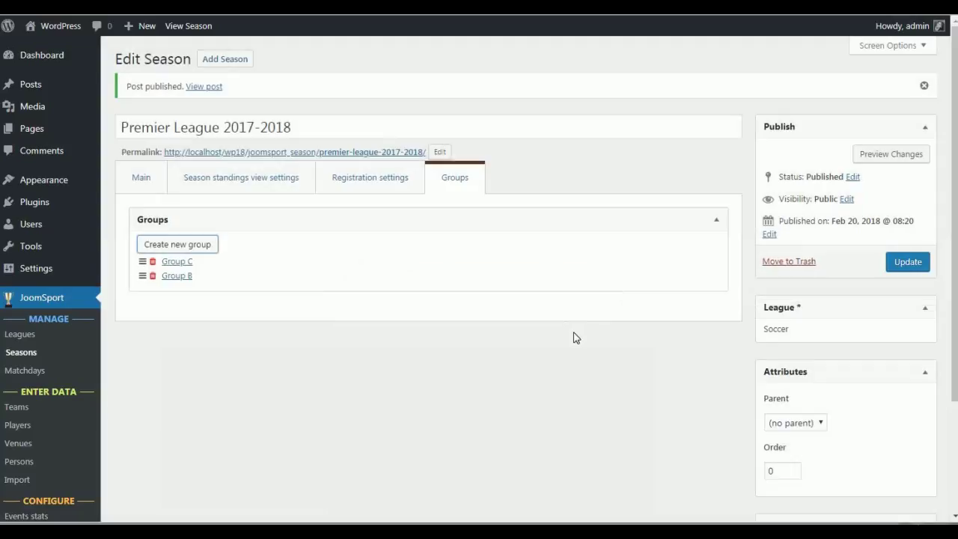
click(904, 270)
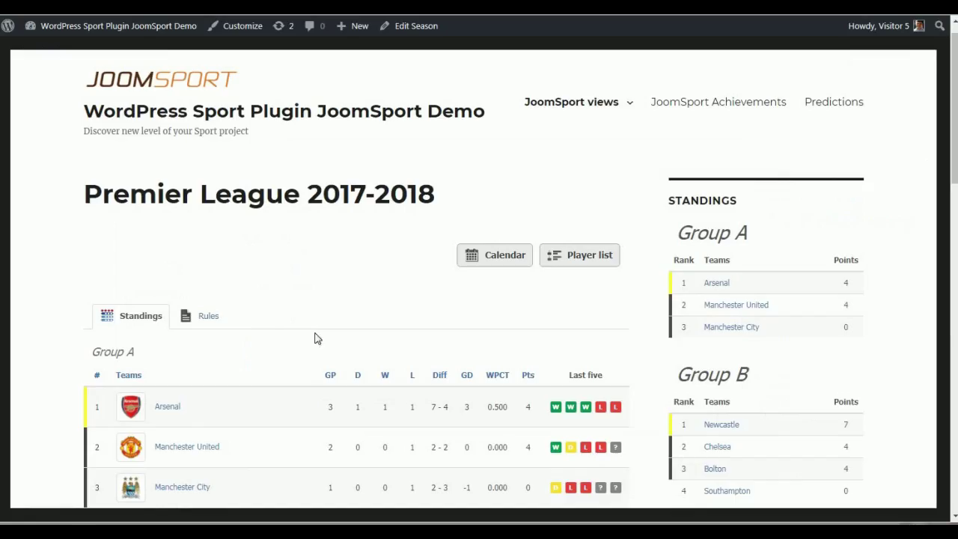
- Examine the published Premier League 2017-2018 page, checking the group standings and the season rules
scroll(314, 339, down, 3)
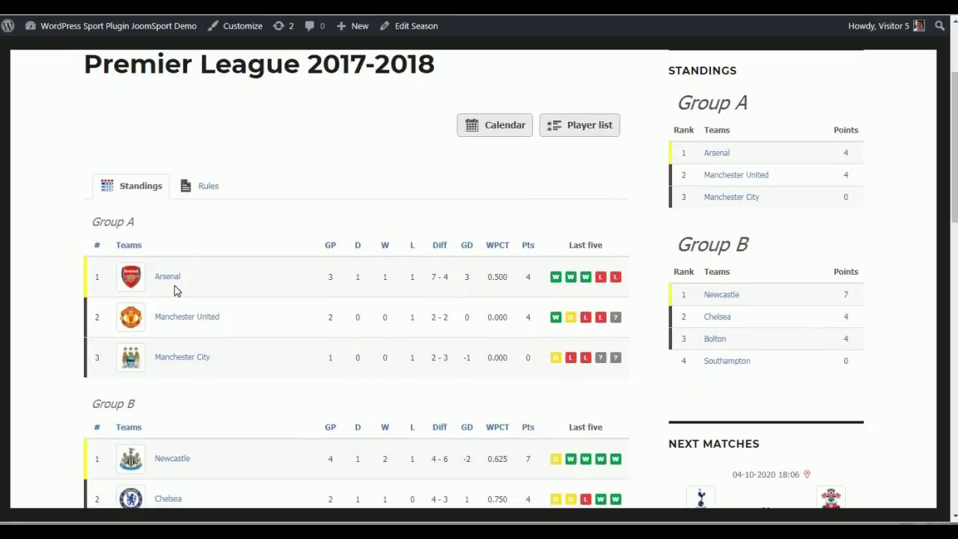
scroll(224, 410, down, 2)
scroll(321, 391, down, 1)
scroll(307, 366, up, 5)
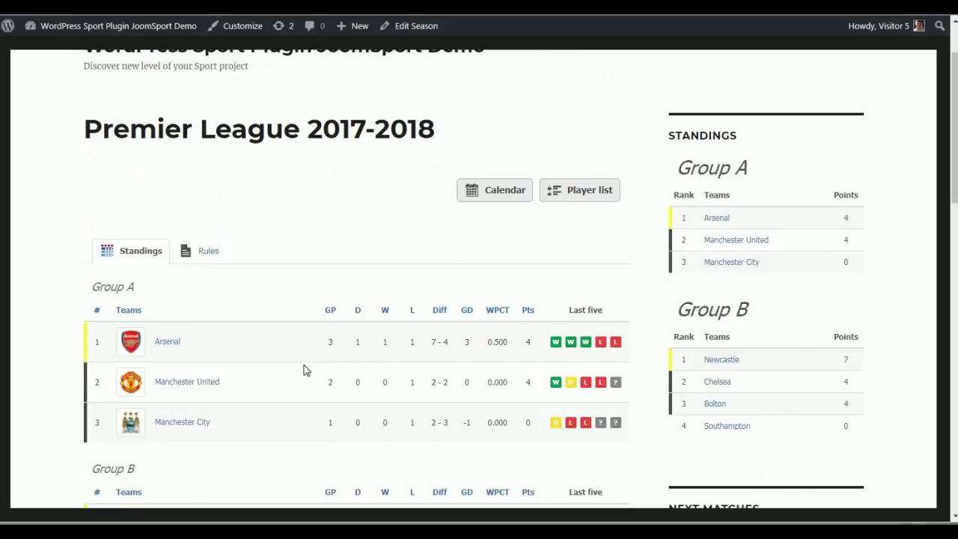
scroll(261, 344, up, 1)
click(209, 315)
scroll(189, 278, down, 1)
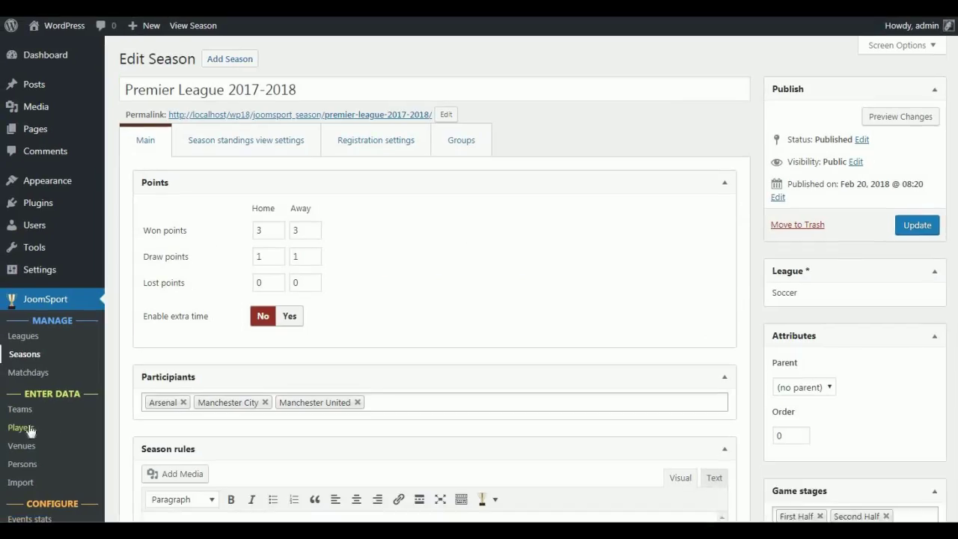
- Add a new player titled Aaron Ramsey and paste the biography into the About player text
click(31, 428)
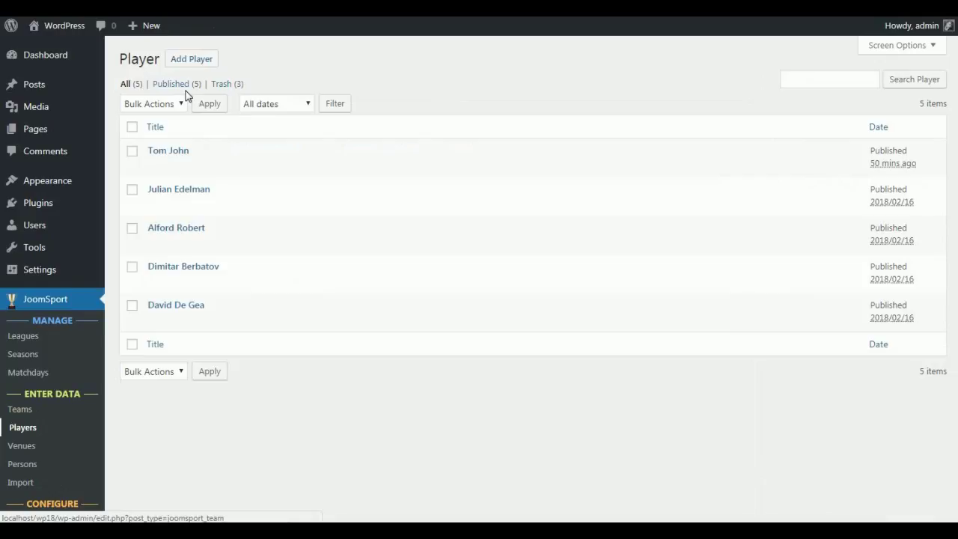
click(189, 64)
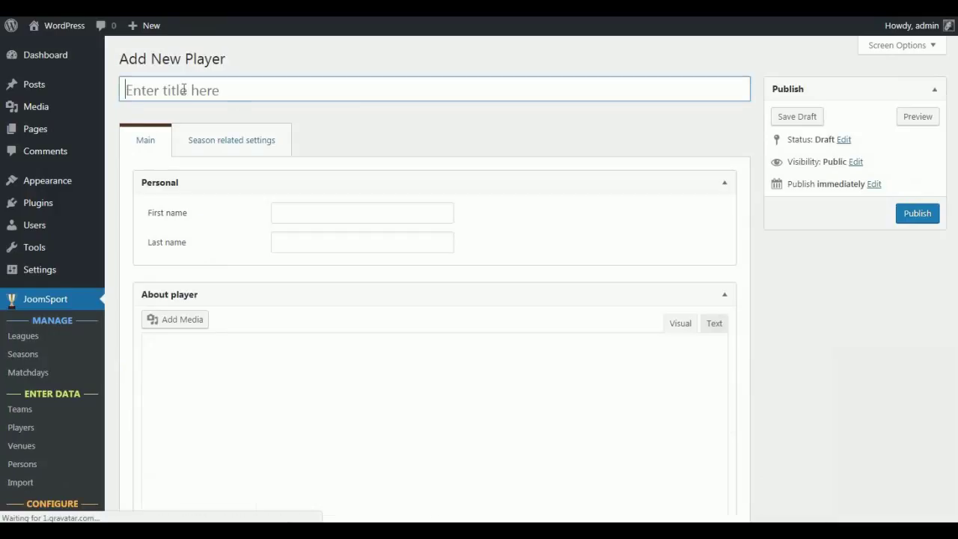
click(184, 88)
text(Aaron )
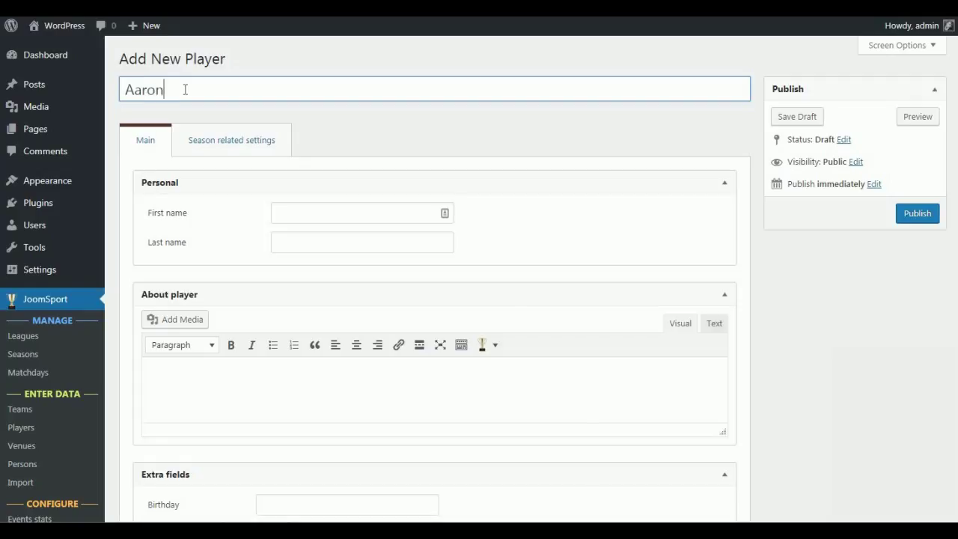
text(Ramsey)
scroll(225, 194, down, 3)
click(237, 246)
key(ctrl+v)
- Enter the player's birthday and set the gender to Male in the extra fields
scroll(237, 246, down, 1)
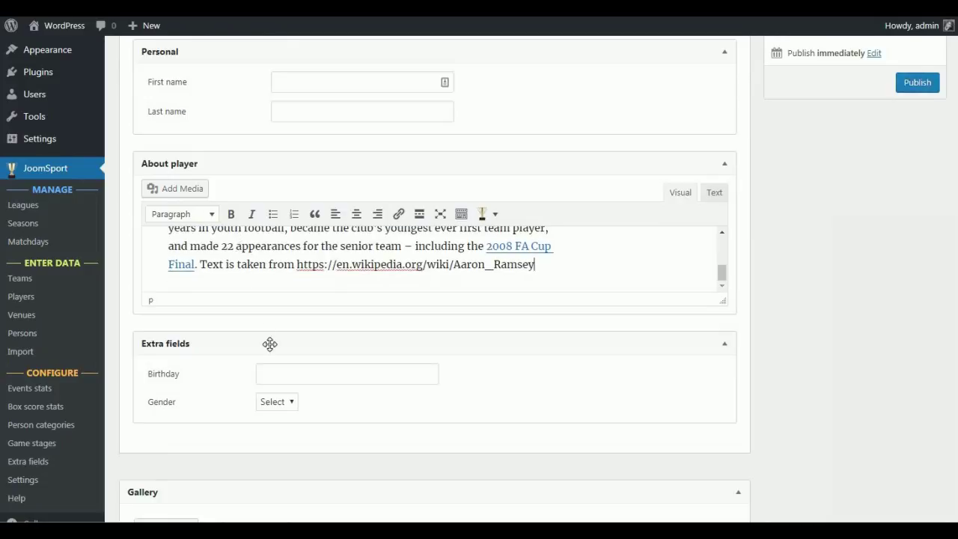
scroll(278, 340, down, 2)
click(281, 273)
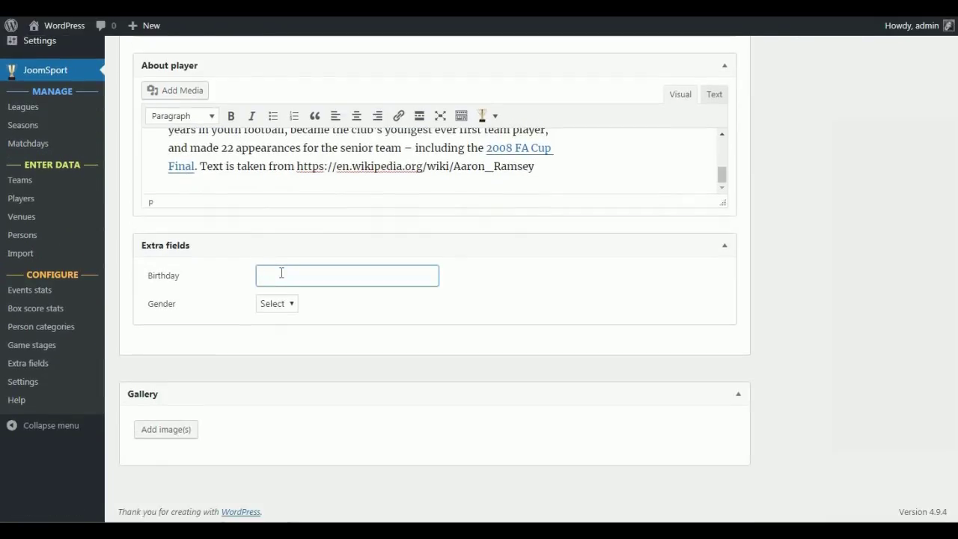
text(17-12-1990)
click(281, 307)
click(285, 333)
- Add the Aaron.jpg image from the media library to the player's gallery and publish the player
click(166, 433)
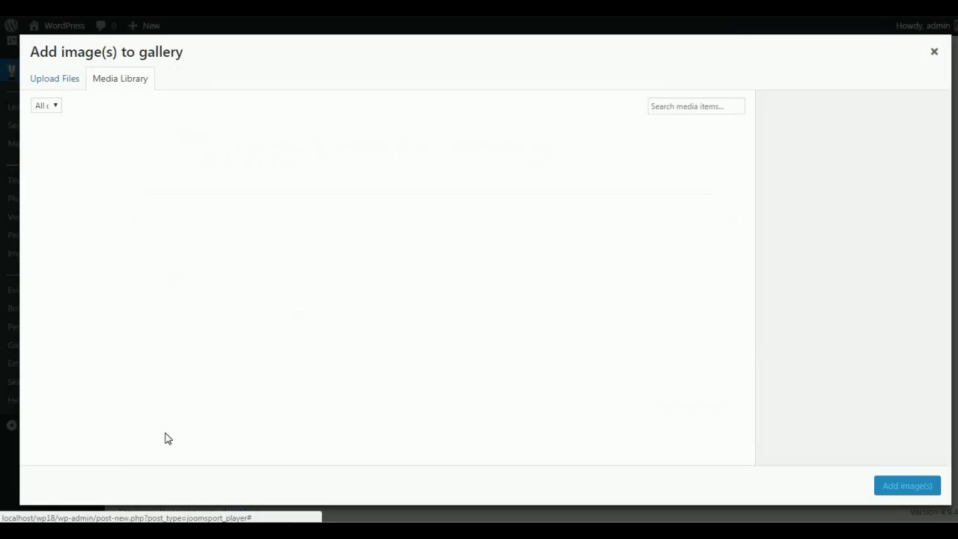
click(394, 178)
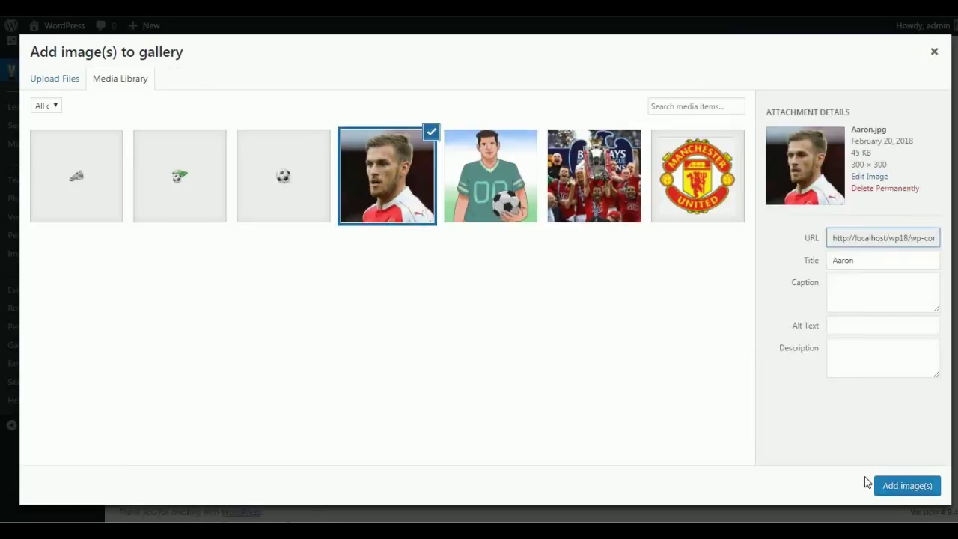
click(901, 485)
scroll(808, 422, down, 1)
scroll(815, 366, up, 3)
click(916, 180)
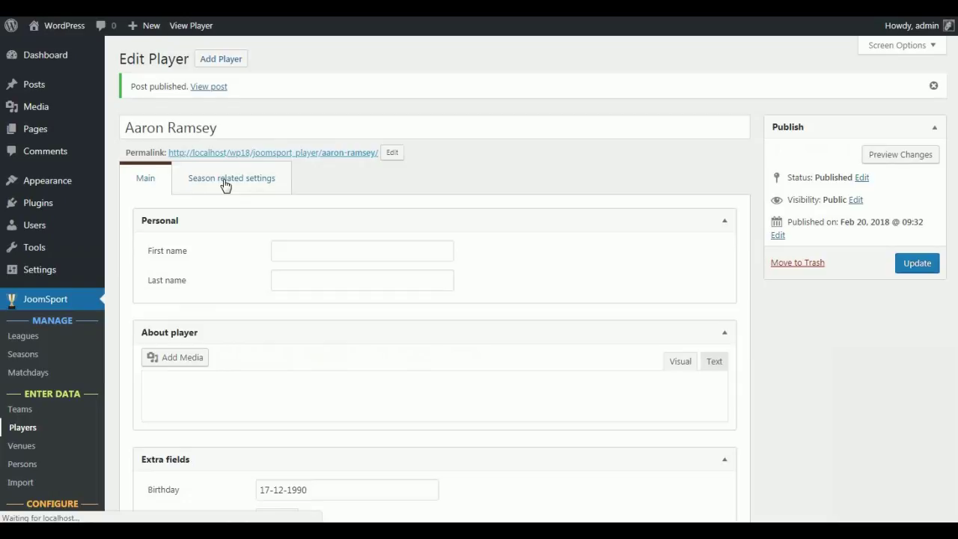
- Complete the two selections in the player's season related settings and update the player
click(227, 186)
scroll(232, 102, down, 2)
click(231, 87)
click(239, 128)
click(230, 149)
click(207, 166)
click(908, 134)
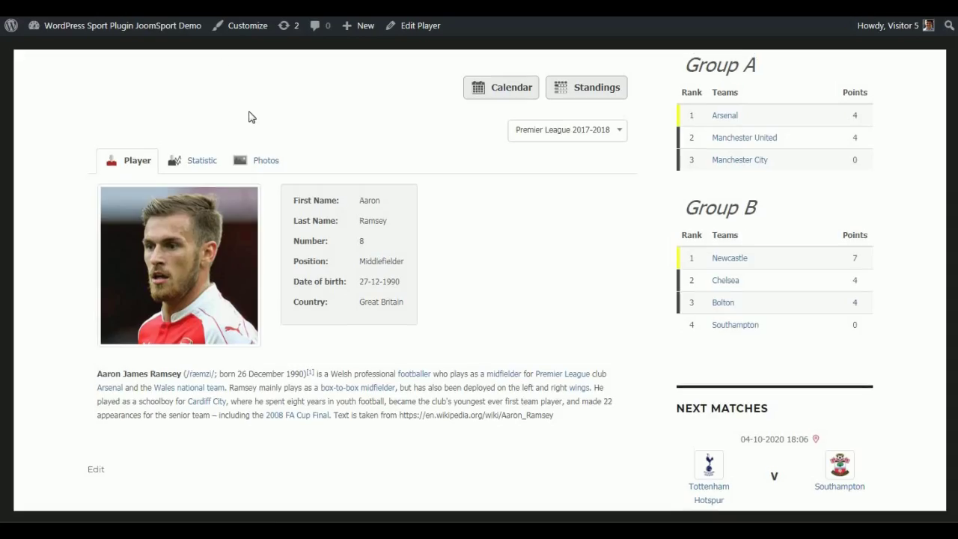
- Examine Aaron Ramsey's published player page with the photo, personal details and biography
scroll(251, 117, up, 2)
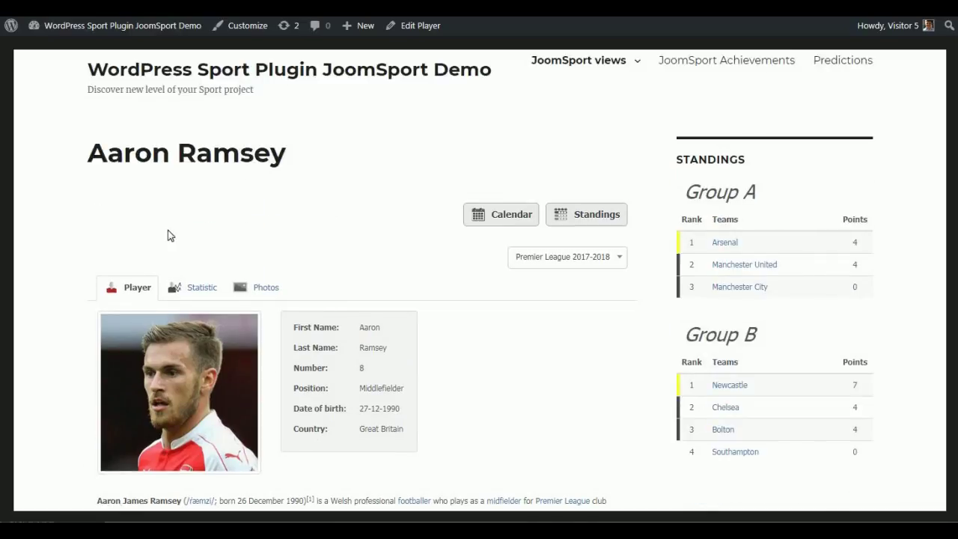
scroll(213, 235, down, 1)
scroll(214, 235, down, 3)
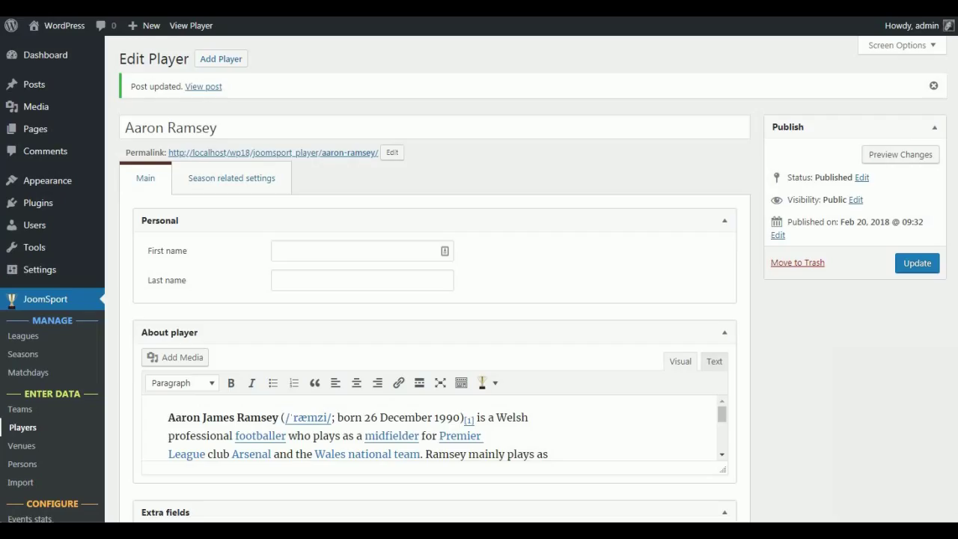
- Start a new events stat named Goal and set its event type to Player
scroll(179, 318, down, 3)
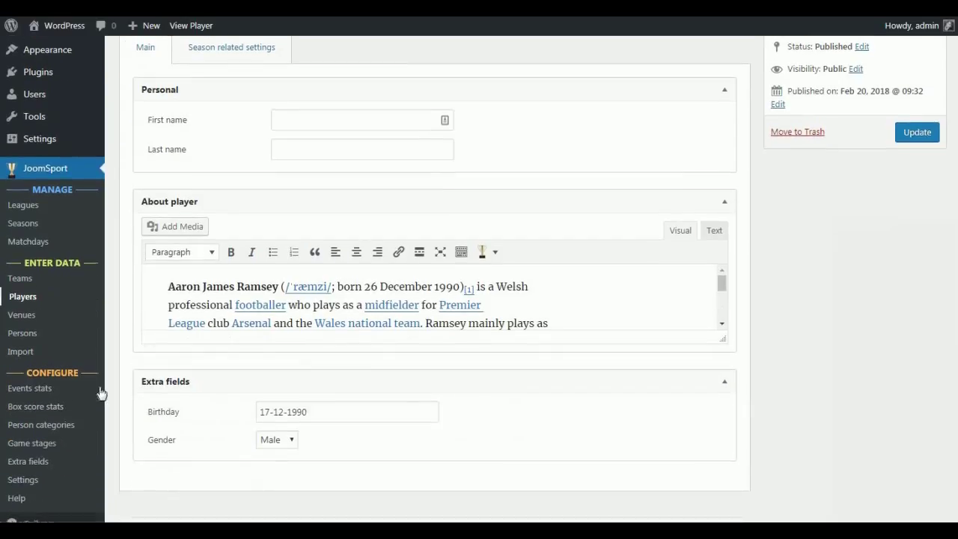
click(36, 389)
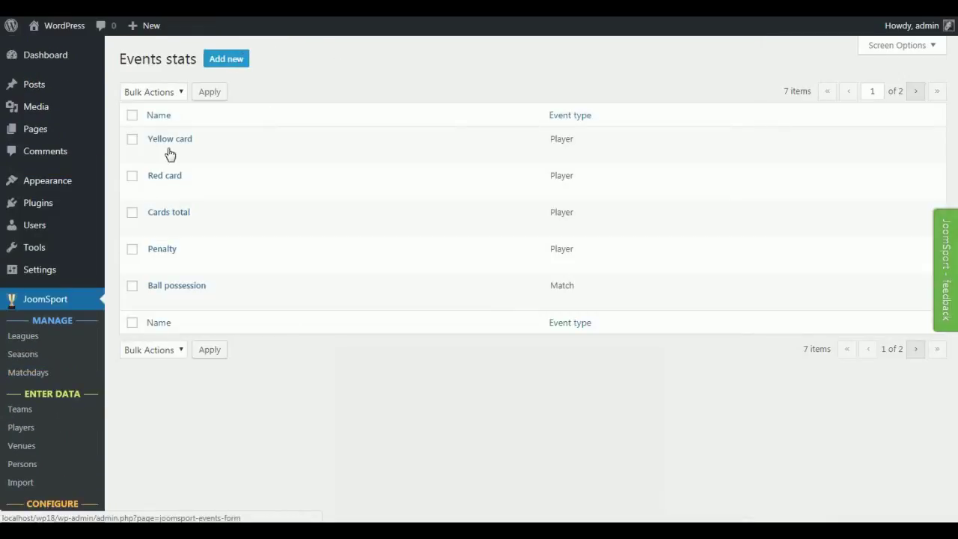
click(221, 62)
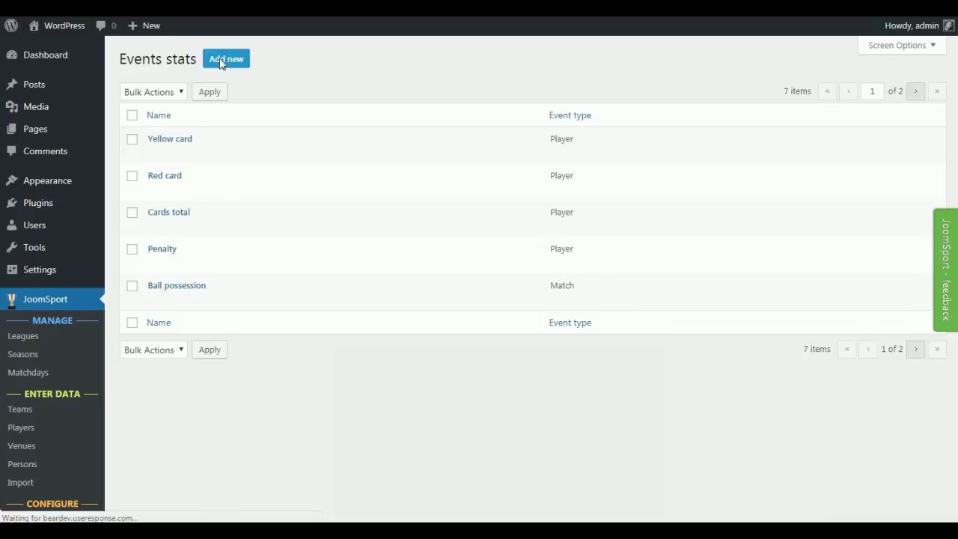
click(277, 128)
text(Goal)
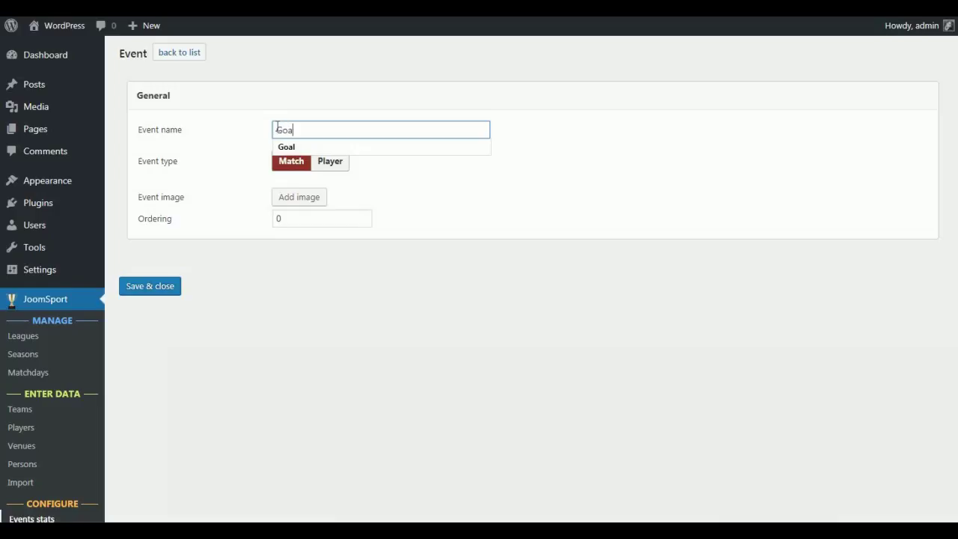
click(283, 147)
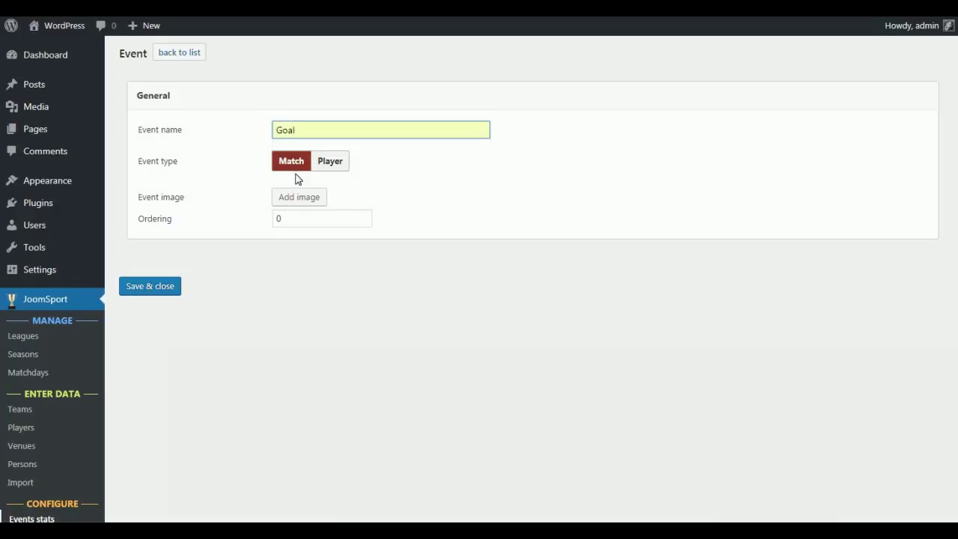
click(344, 172)
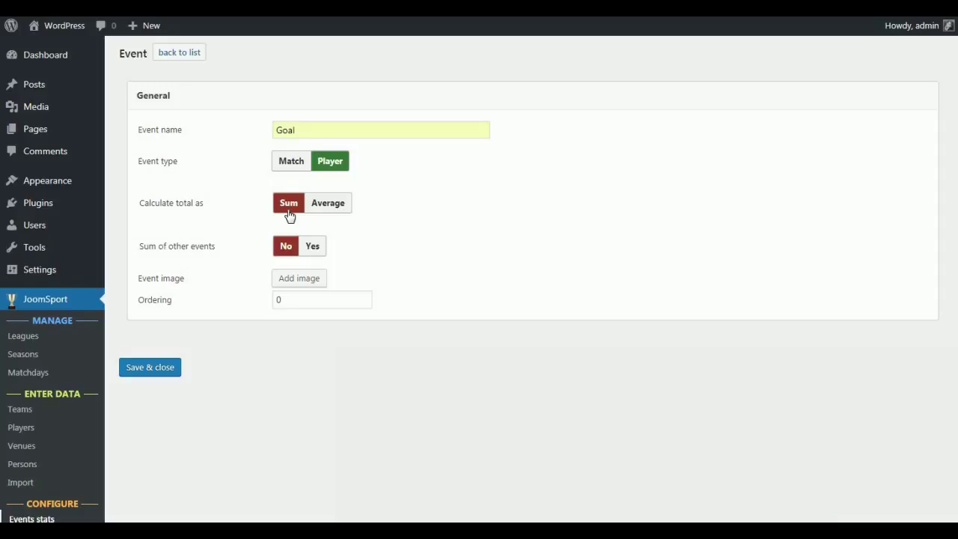
- Use Soccer_Ball.png from the media library as the Goal event's image, and save and close the event
scroll(290, 215, down, 2)
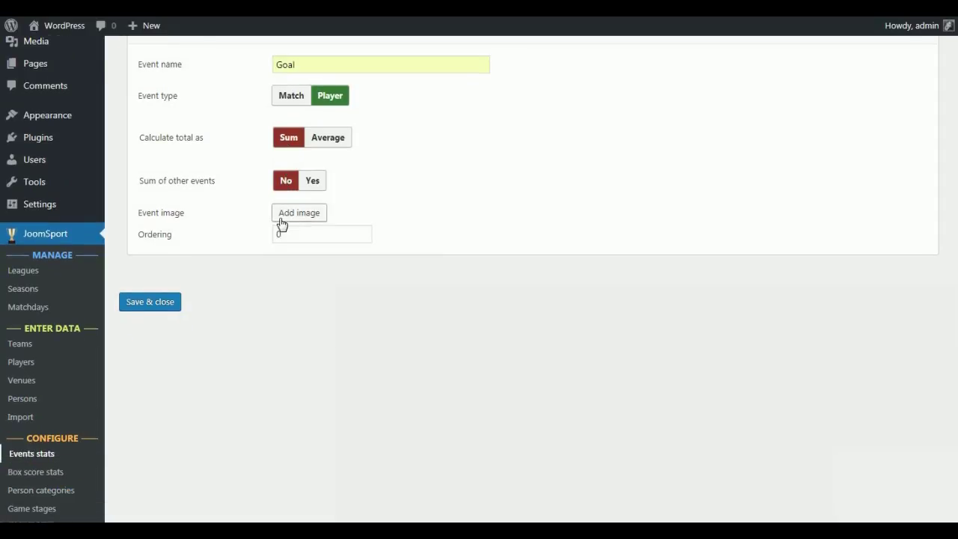
click(281, 215)
click(283, 210)
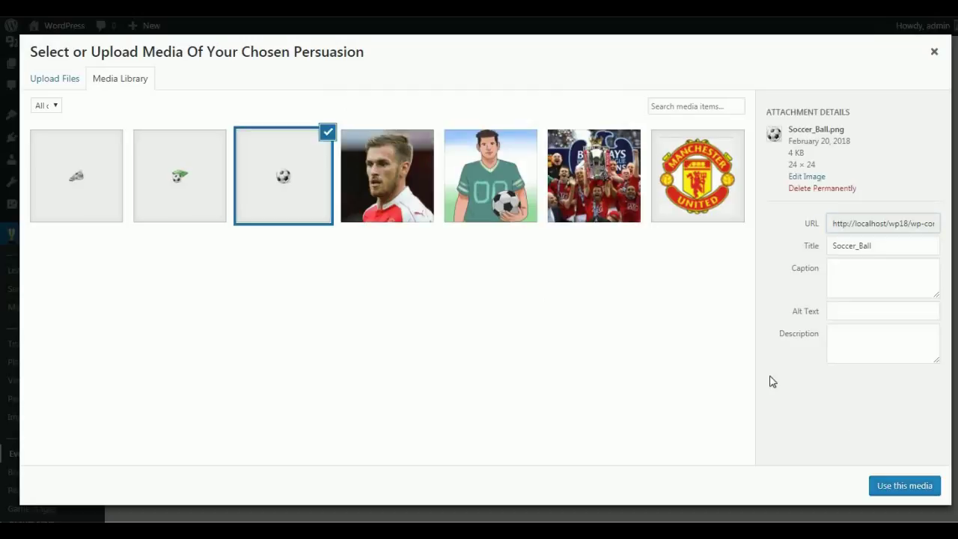
click(888, 488)
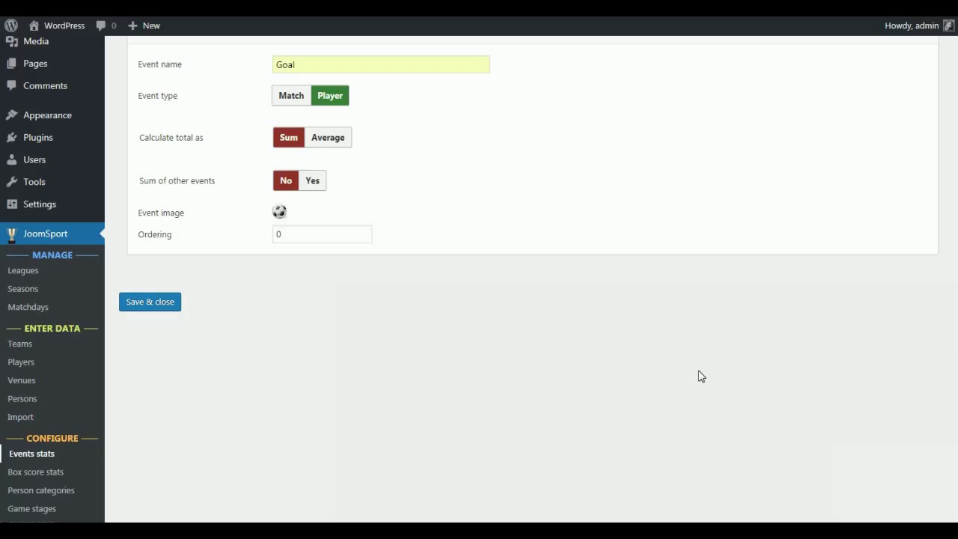
click(168, 314)
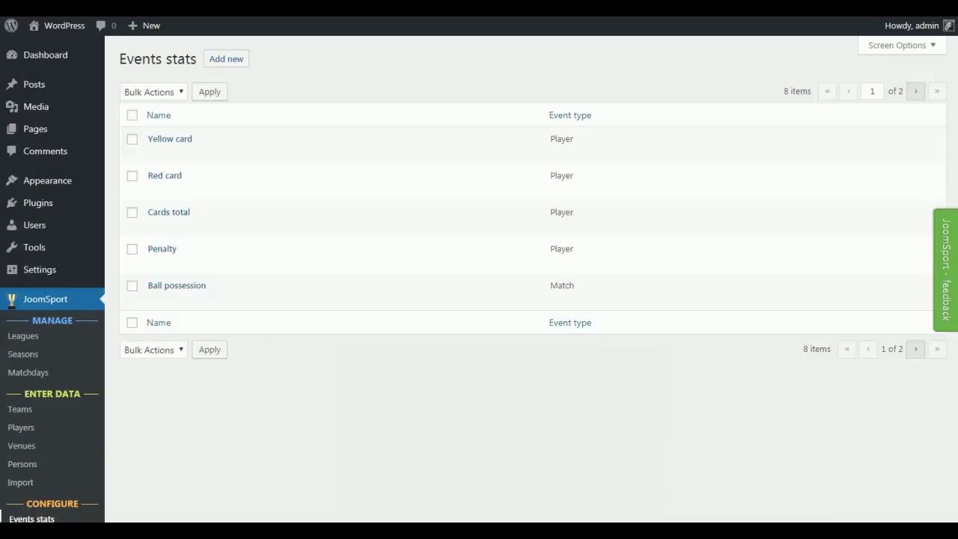
- Open the Ball possession event to examine its settings, and save and close it
click(186, 288)
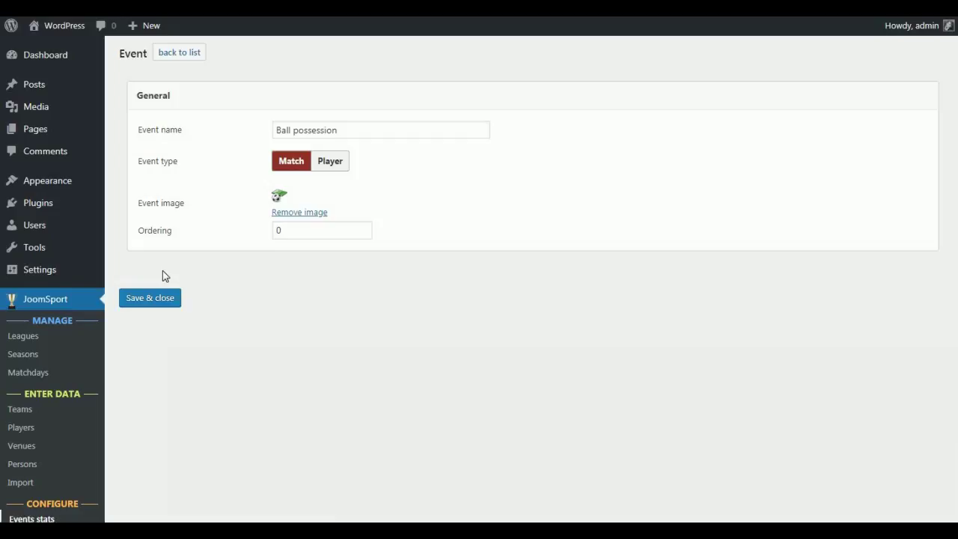
click(149, 299)
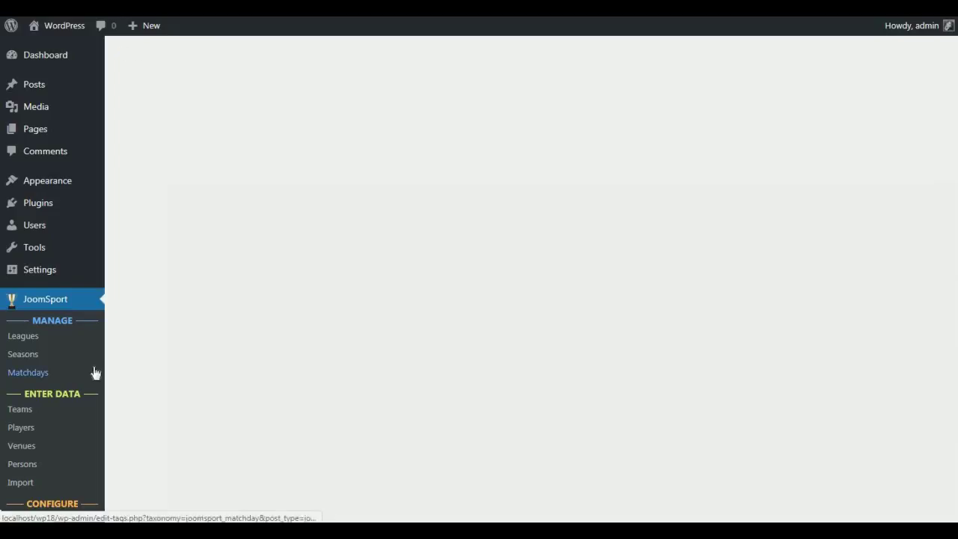
- Create a Round Robin matchday named Matchday 1 for the Premier League 2017-2018 season
scroll(59, 399, down, 3)
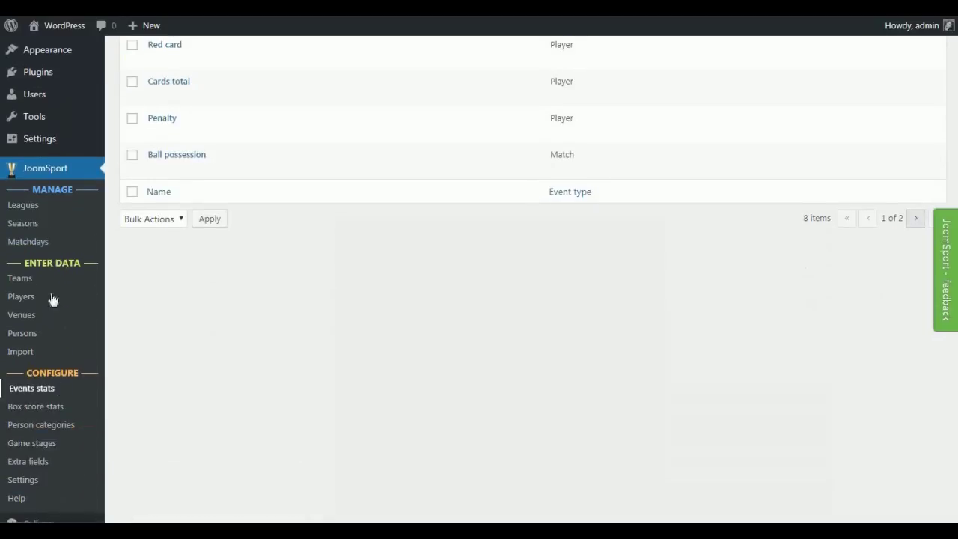
click(33, 241)
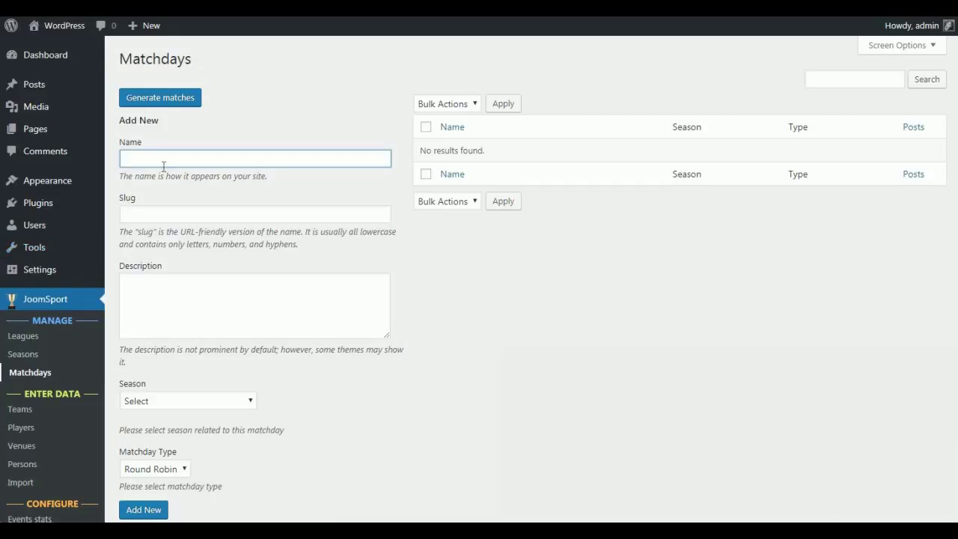
text(Matchday 1)
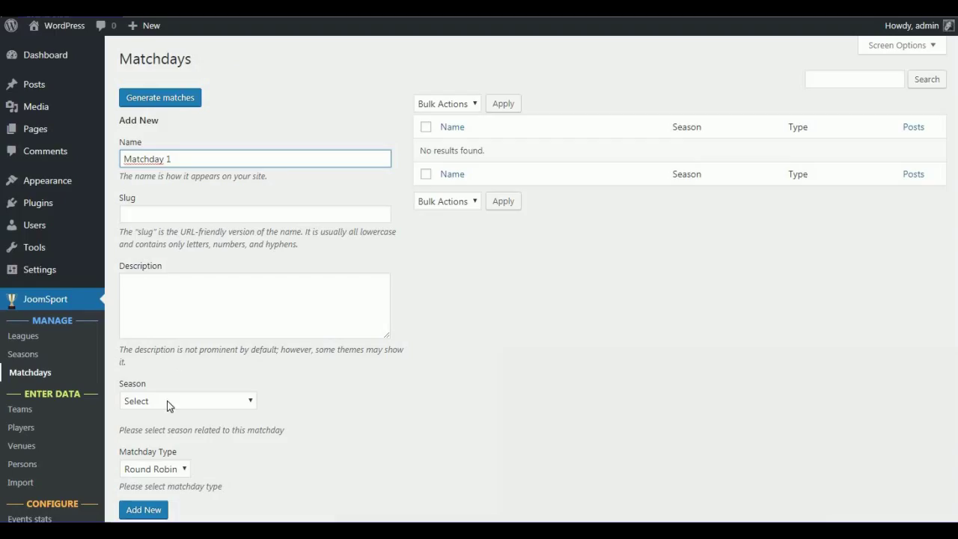
click(167, 400)
click(160, 443)
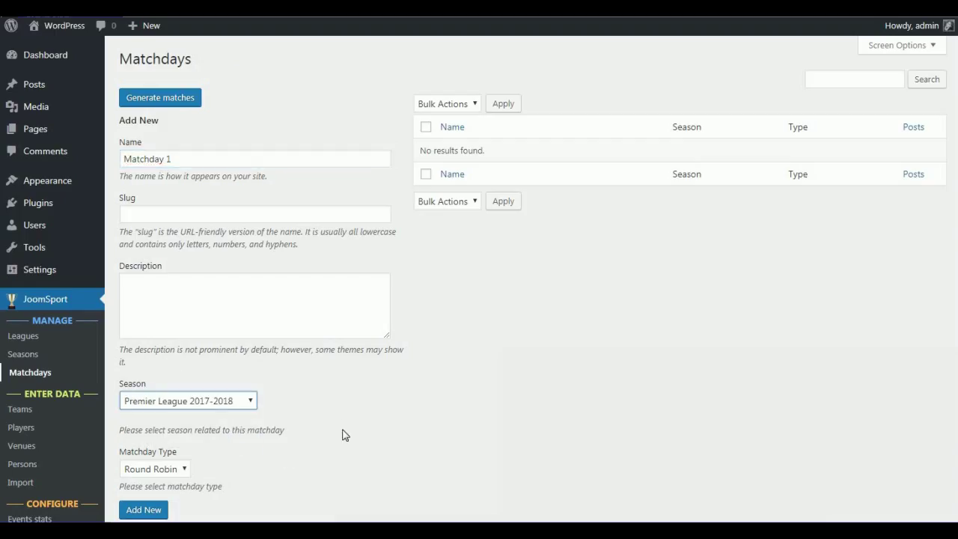
scroll(309, 412, down, 2)
click(165, 338)
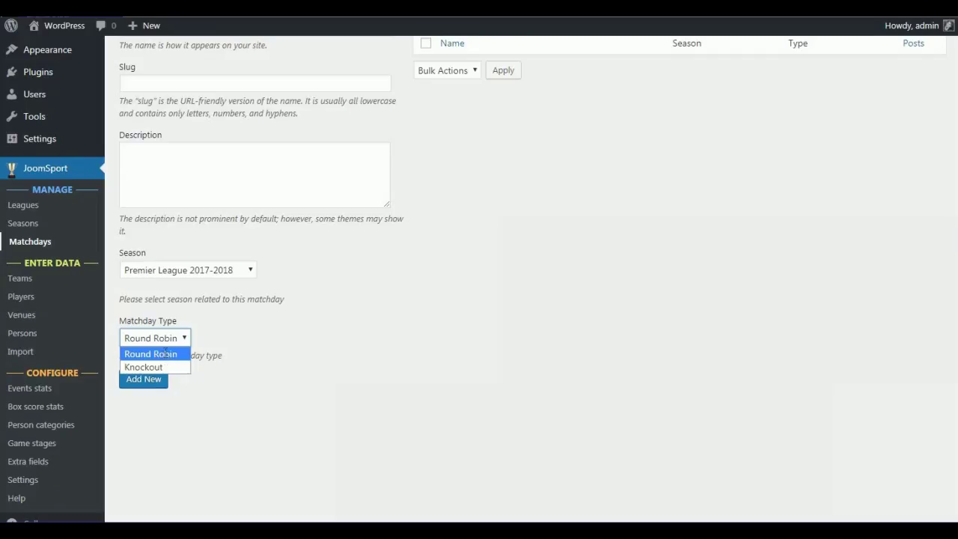
click(160, 354)
click(144, 379)
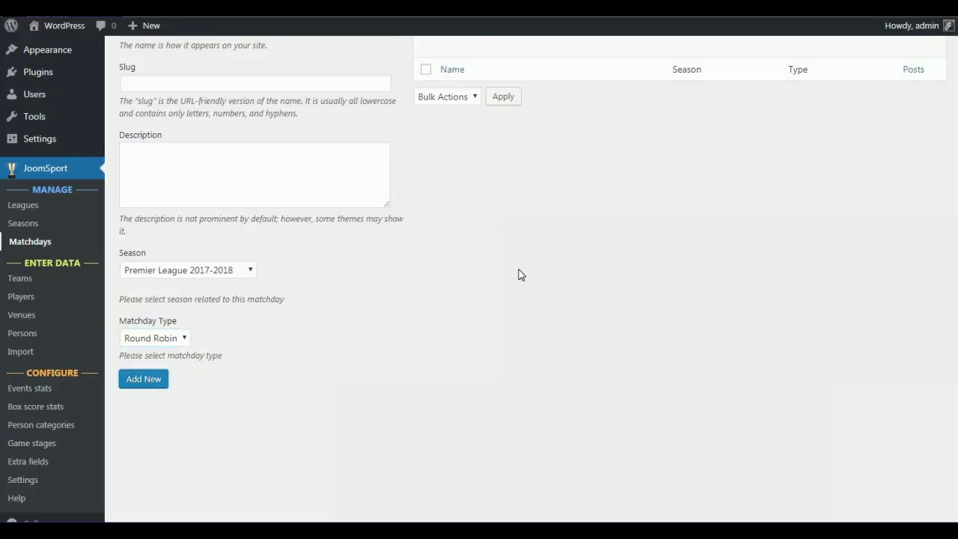
- In Matchday 1, enter a match with Arsenal at home against Manchester United away and a score of 1:2
scroll(515, 258, up, 2)
click(474, 150)
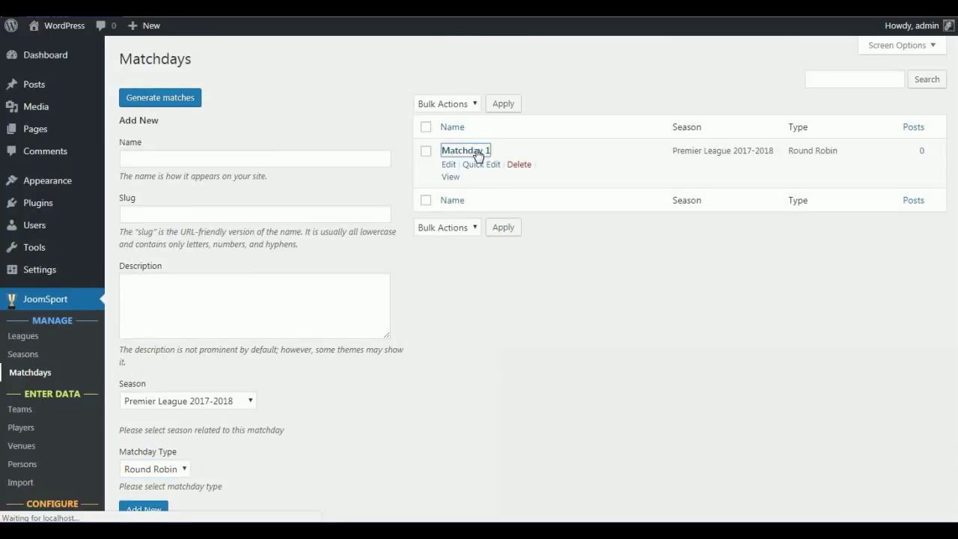
click(217, 320)
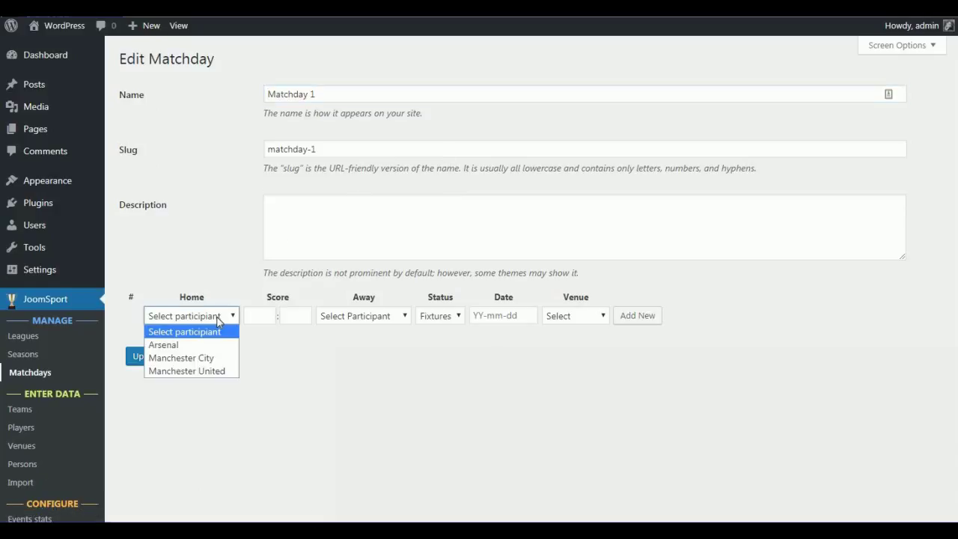
click(187, 345)
click(256, 315)
text(1)
click(289, 320)
text(2)
click(366, 317)
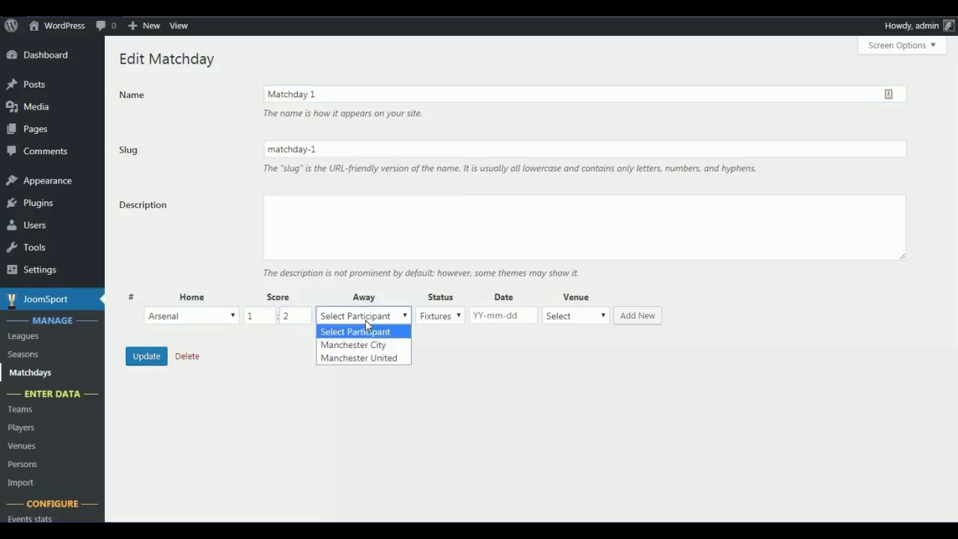
click(372, 358)
- Set the Arsenal match to Played on 2018-02-19 at Old Trafford and add it to the matchday
click(445, 319)
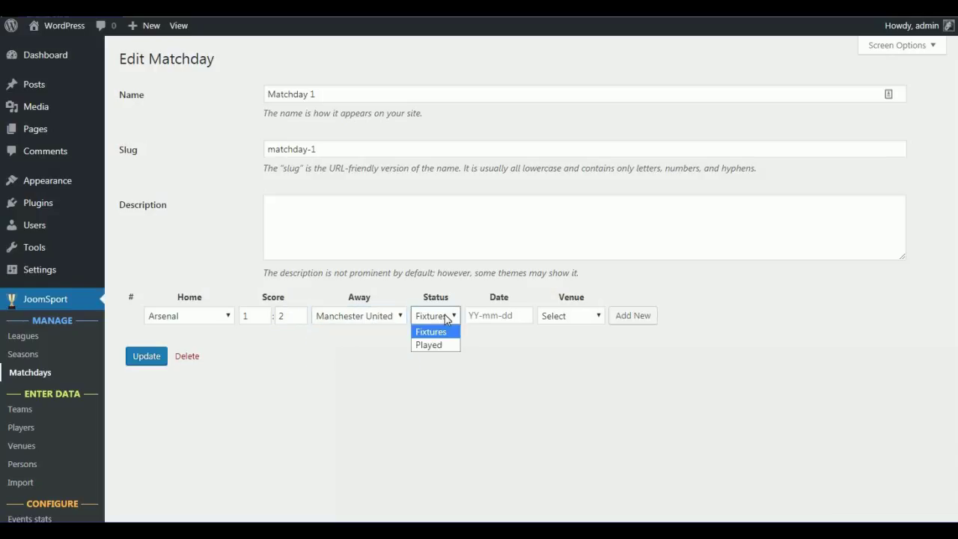
click(435, 344)
click(491, 315)
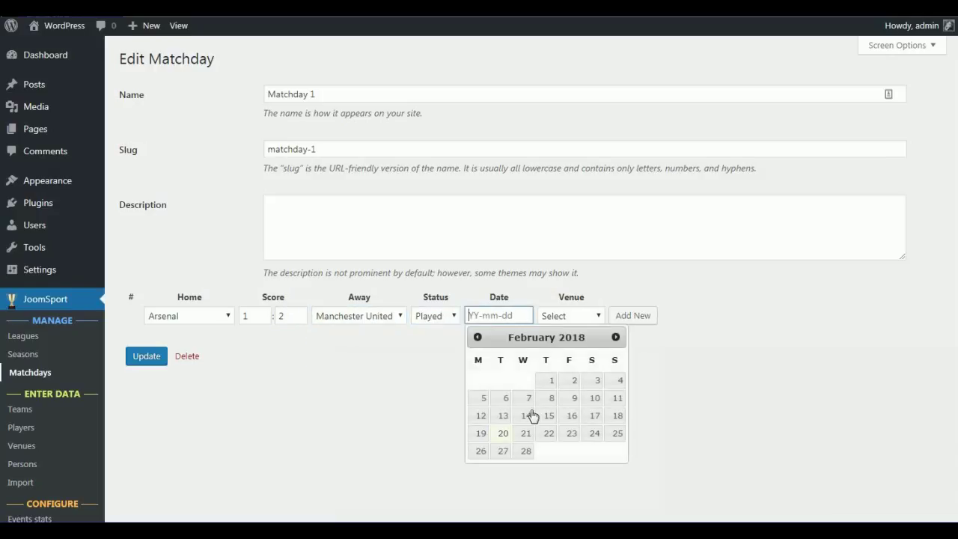
click(481, 434)
click(600, 321)
click(589, 342)
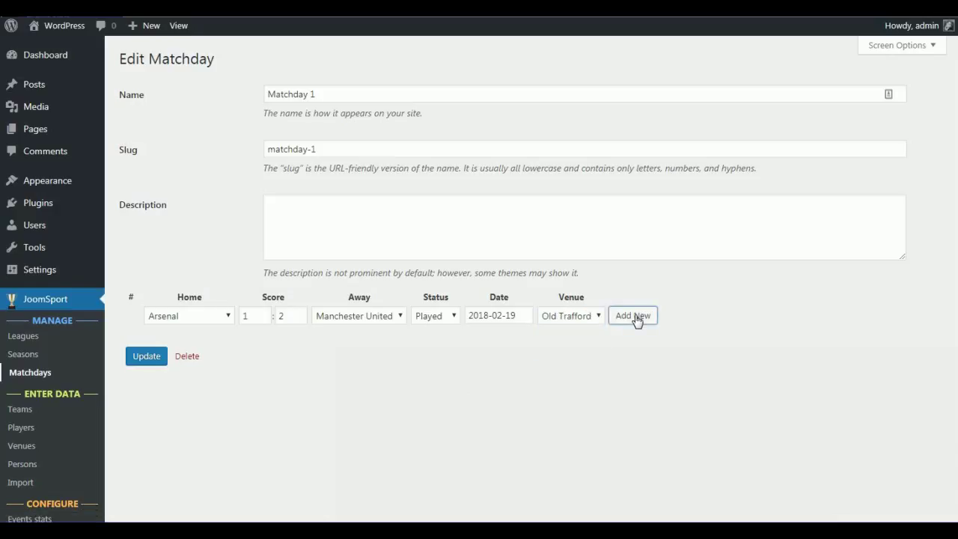
click(633, 316)
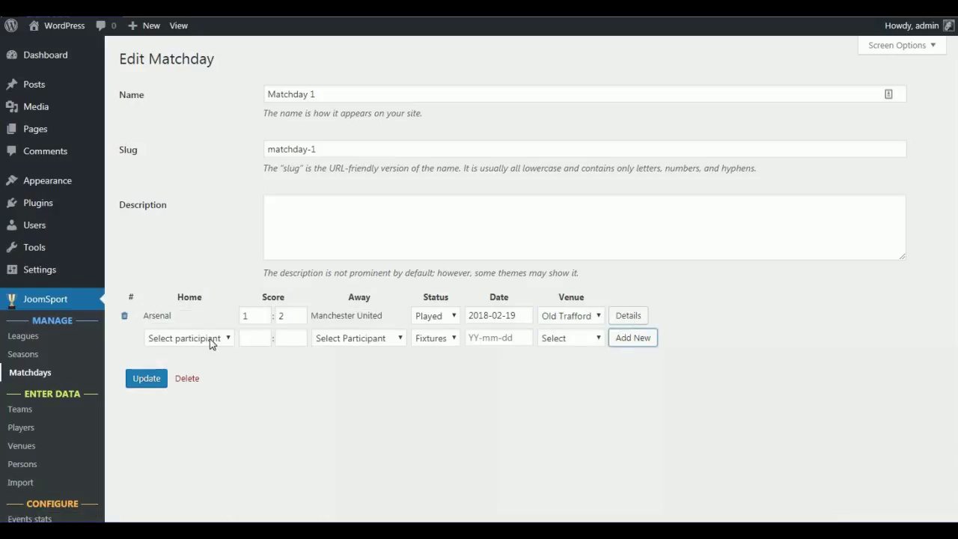
- Start a second match with Manchester City as the home team and Arsenal as the away team, leaving the score empty
click(210, 338)
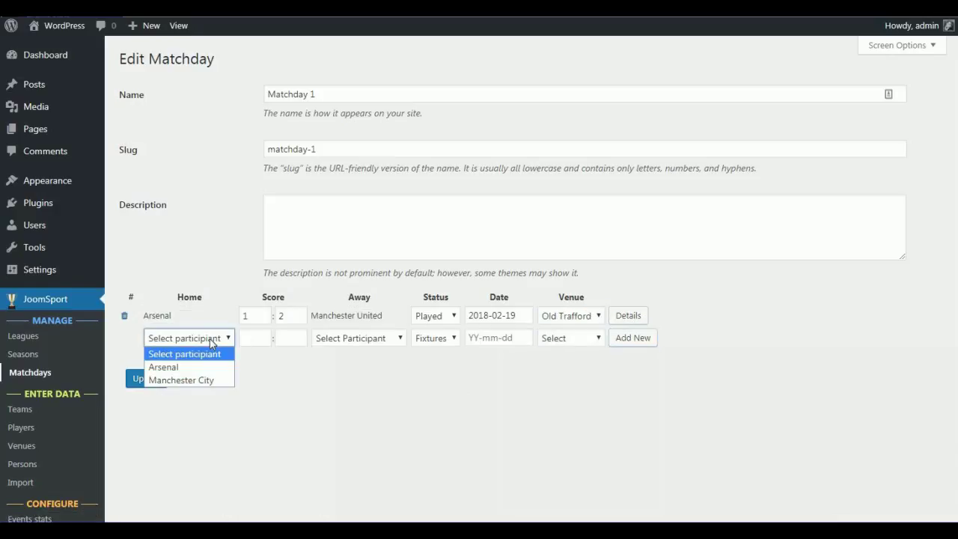
click(198, 380)
click(249, 333)
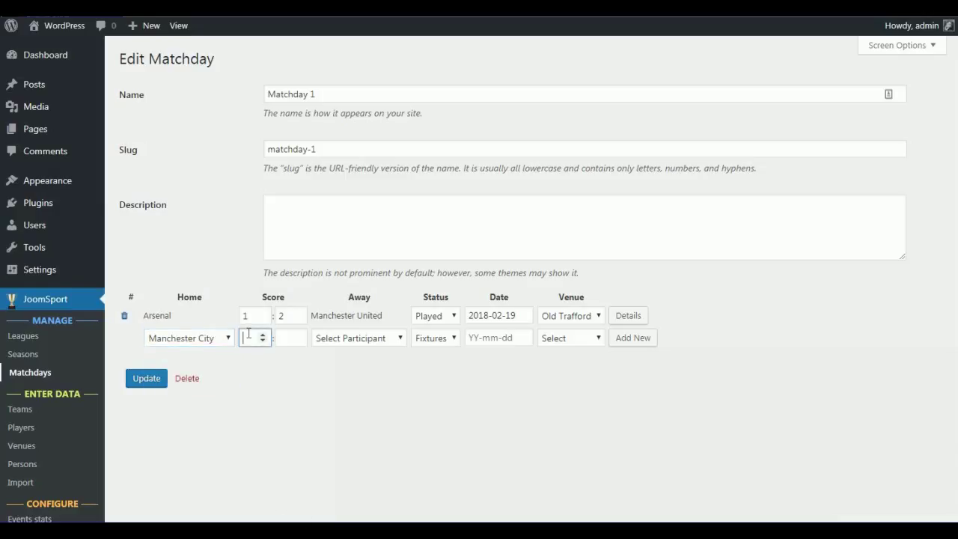
click(339, 341)
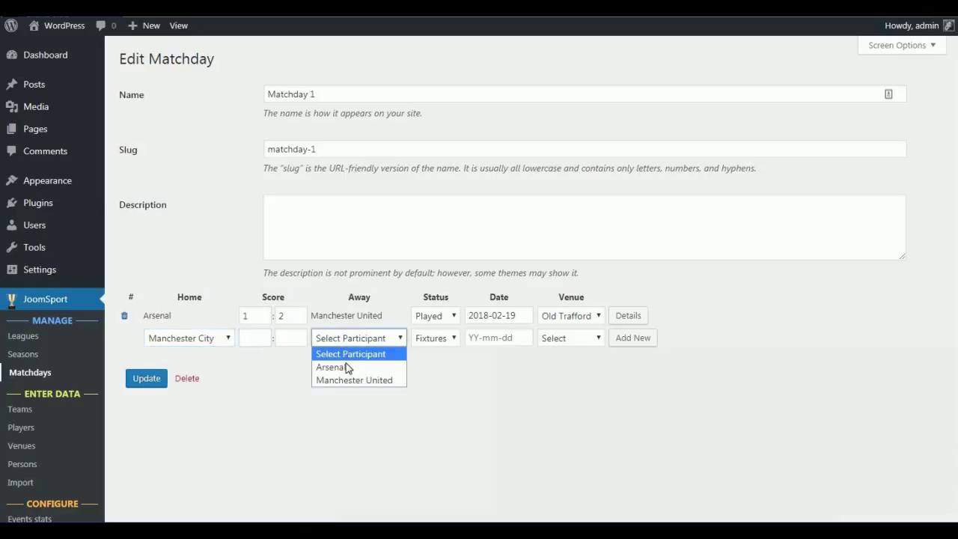
click(349, 367)
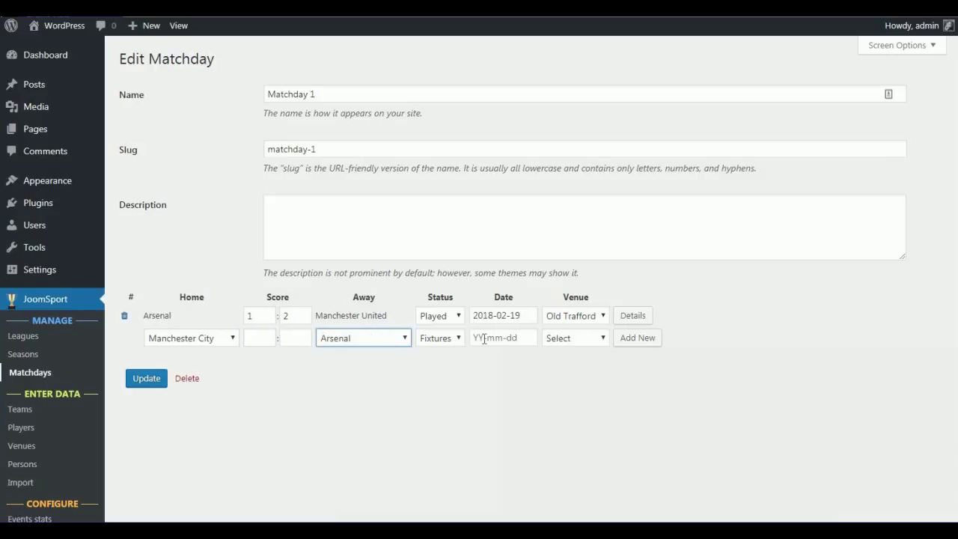
- Schedule the second match for 2018-03-16 at Old Trafford, add it, and update the matchday
click(484, 339)
click(621, 359)
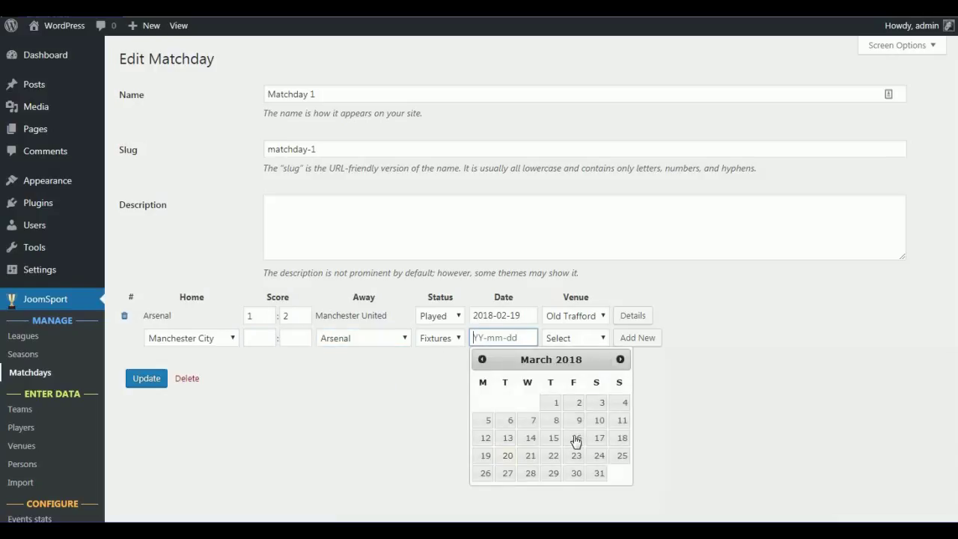
click(577, 439)
click(597, 341)
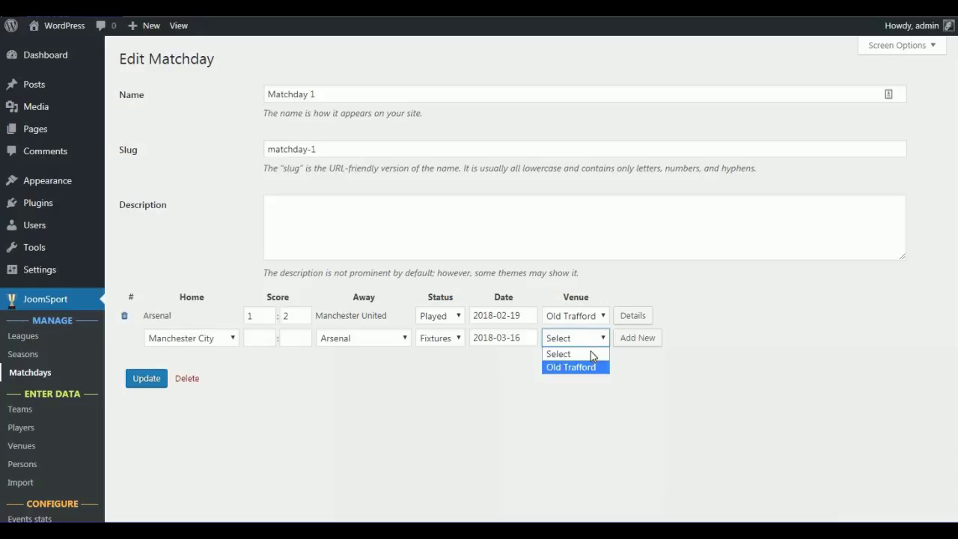
click(567, 367)
click(632, 340)
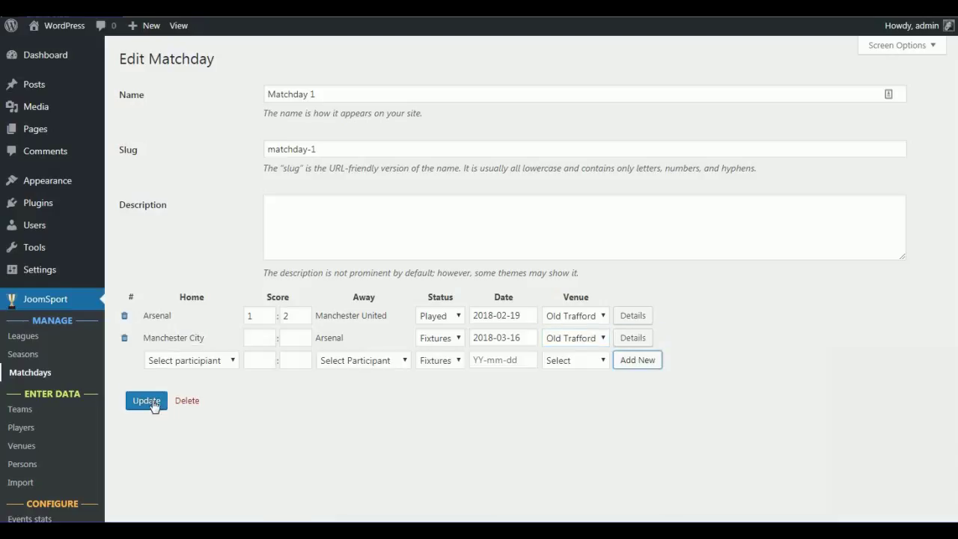
click(151, 402)
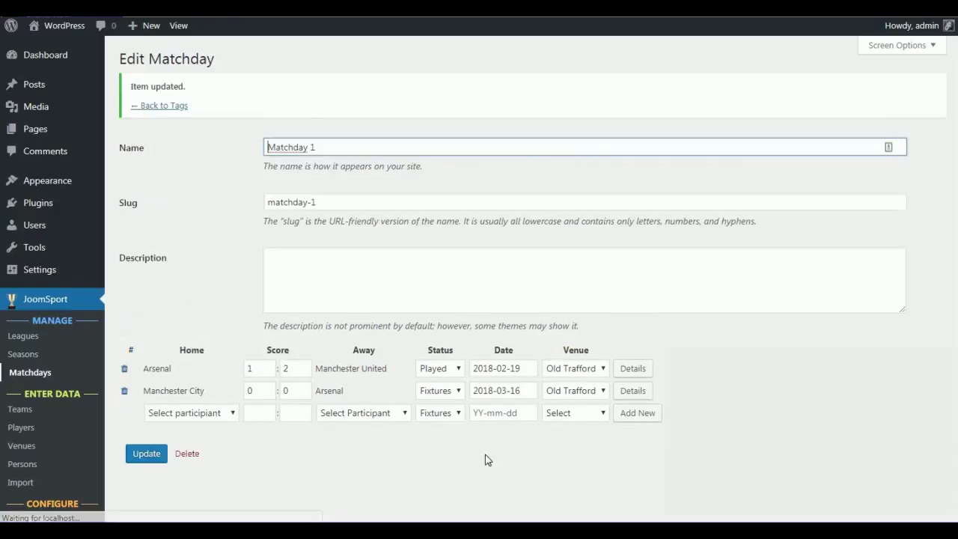
- Open the Arsenal vs Manchester United match details and enter 1:1 for the first half and 1 for Manchester United in the second half
click(633, 369)
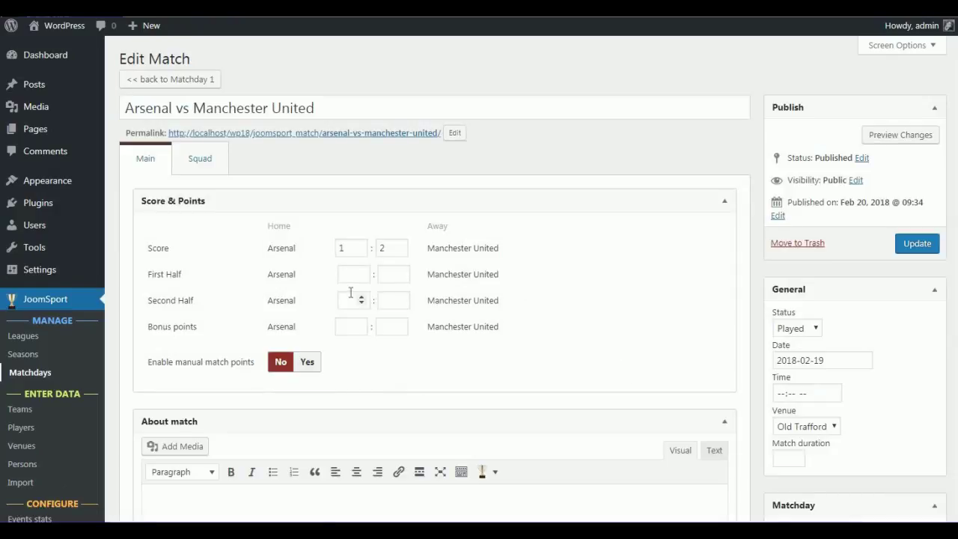
click(348, 271)
text(1)
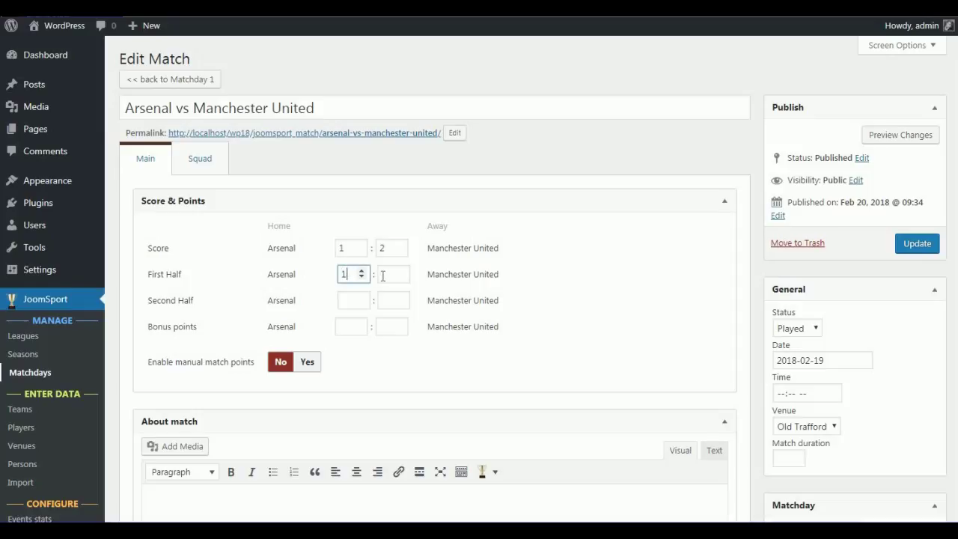
click(385, 274)
text(1)
click(346, 301)
click(384, 300)
text(1)
click(402, 367)
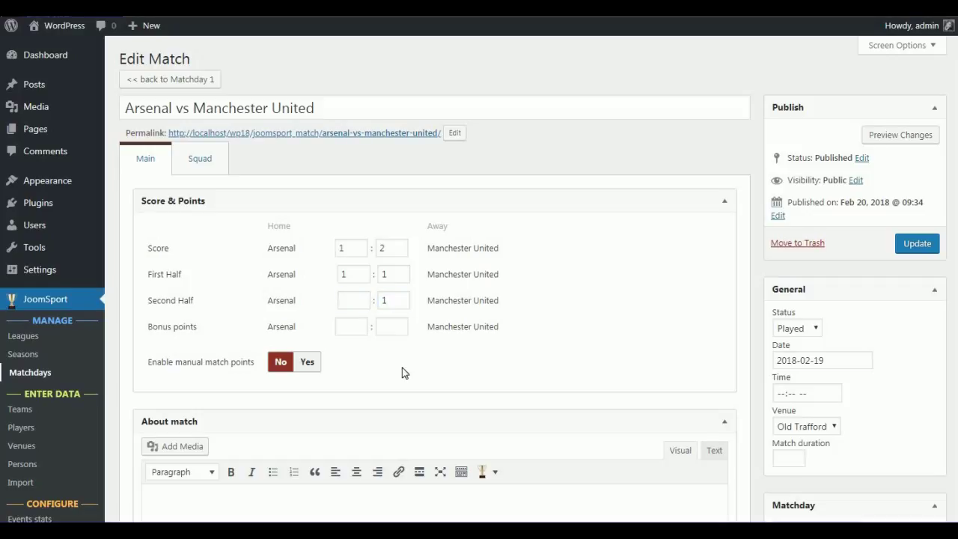
- Add a Goal player event for Aaron Ramsey at minute 15 with quantity 1
scroll(402, 368, down, 2)
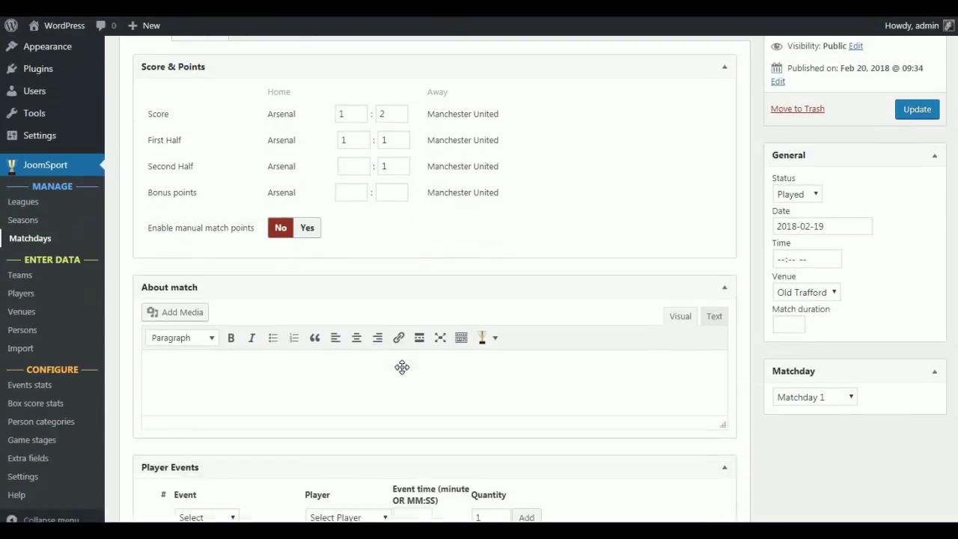
scroll(401, 367, down, 2)
click(228, 390)
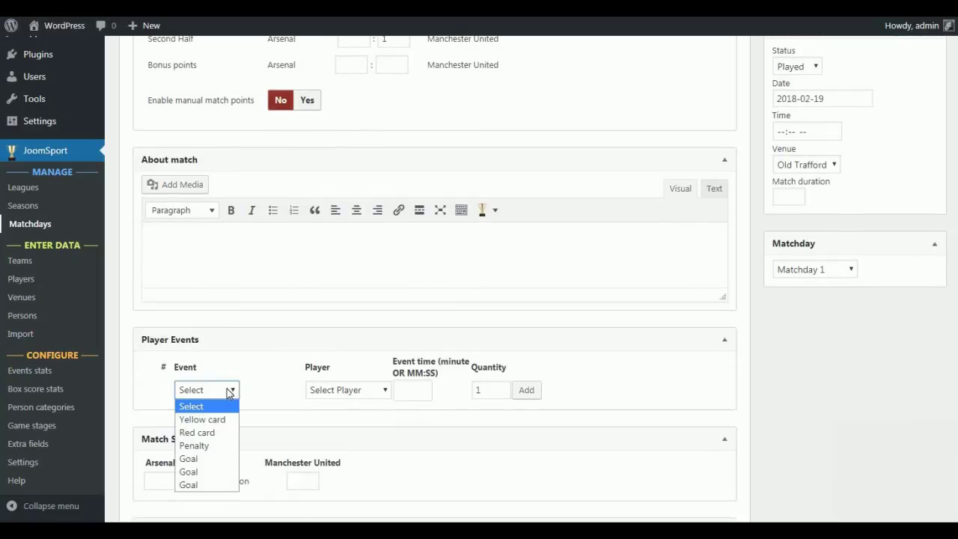
click(208, 462)
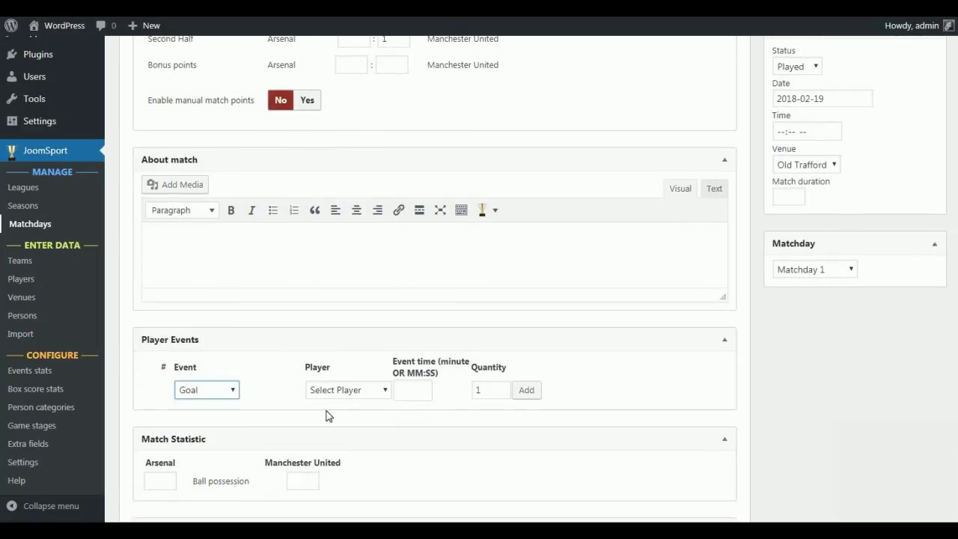
click(349, 391)
click(355, 436)
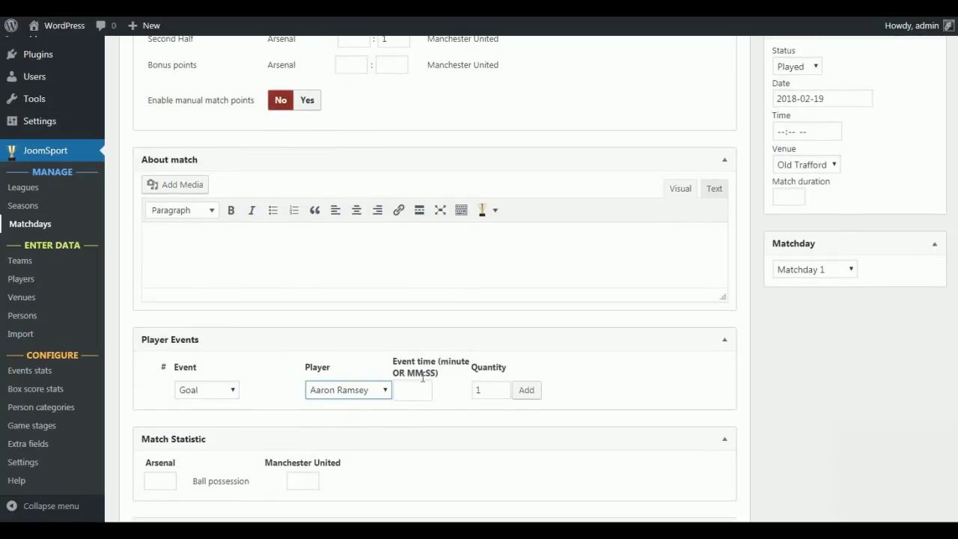
click(423, 383)
text(15)
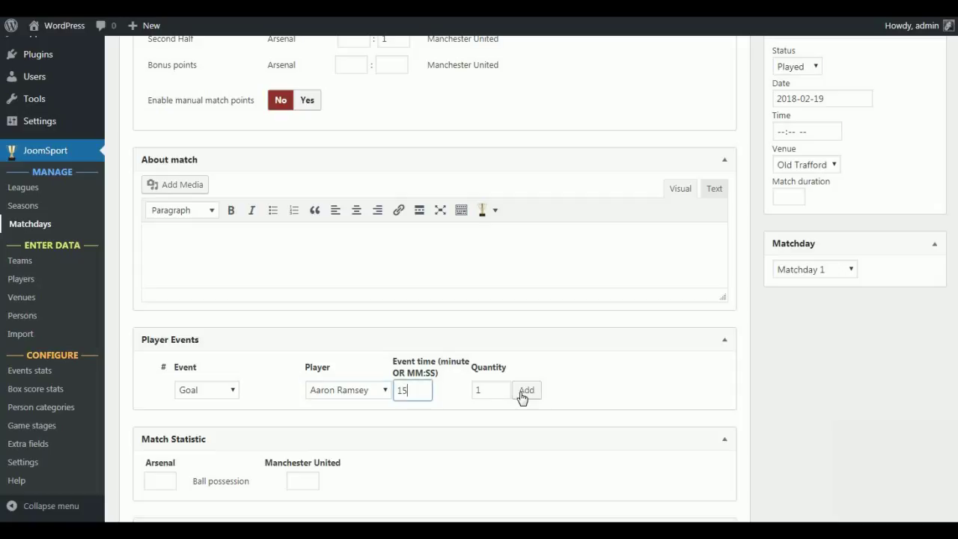
click(522, 393)
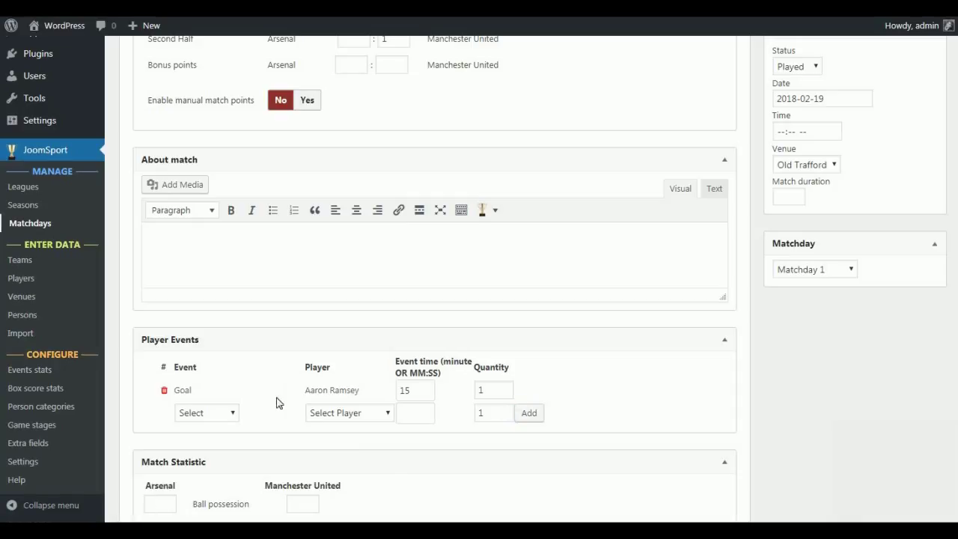
- Enter the match's ball possession as 45 for Arsenal and 55 for Manchester United
click(162, 505)
text(45)
click(302, 504)
text(55)
click(783, 381)
- In the match squad, put Aaron Ramsey, David De Gea and Julian Edelman in the line-up and make the second Arsenal player a substitute
scroll(300, 158, up, 5)
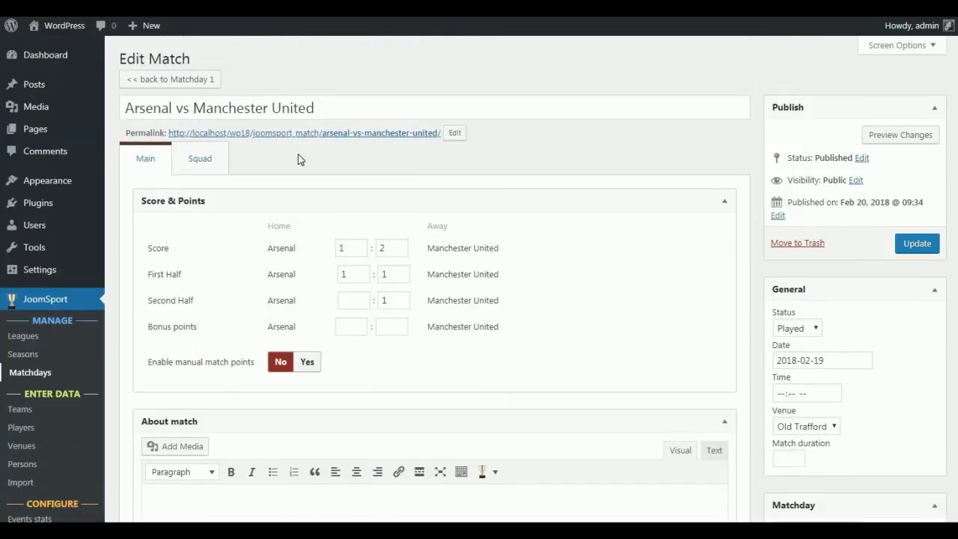
click(202, 160)
click(224, 292)
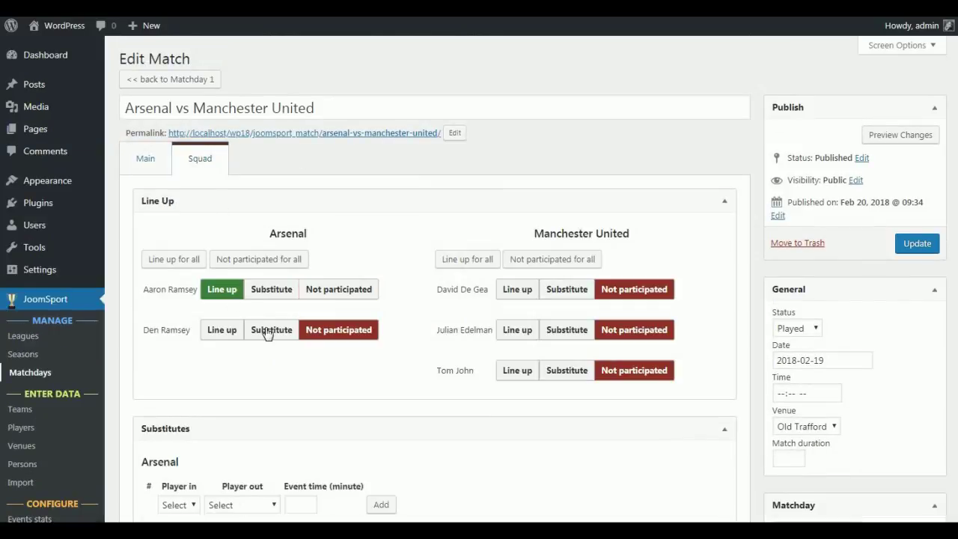
click(269, 331)
click(522, 292)
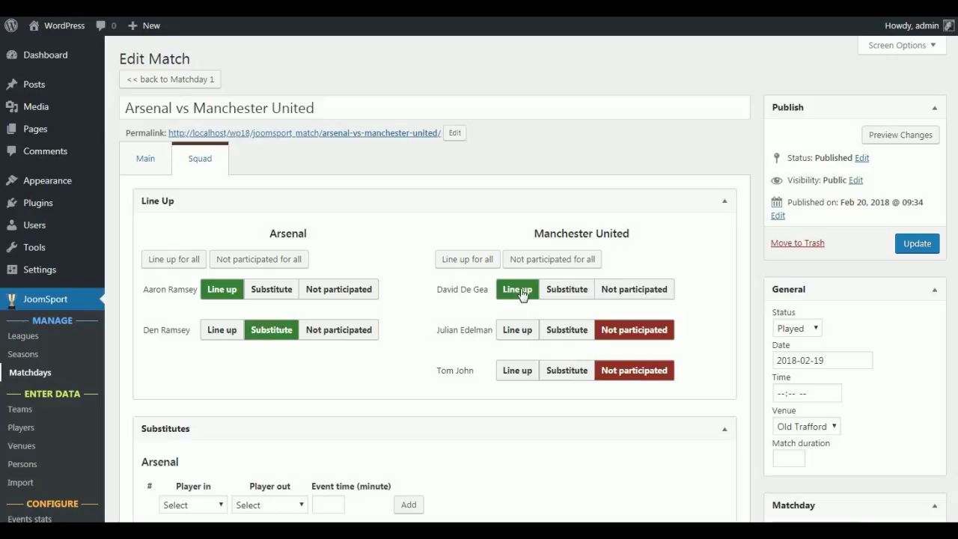
click(532, 334)
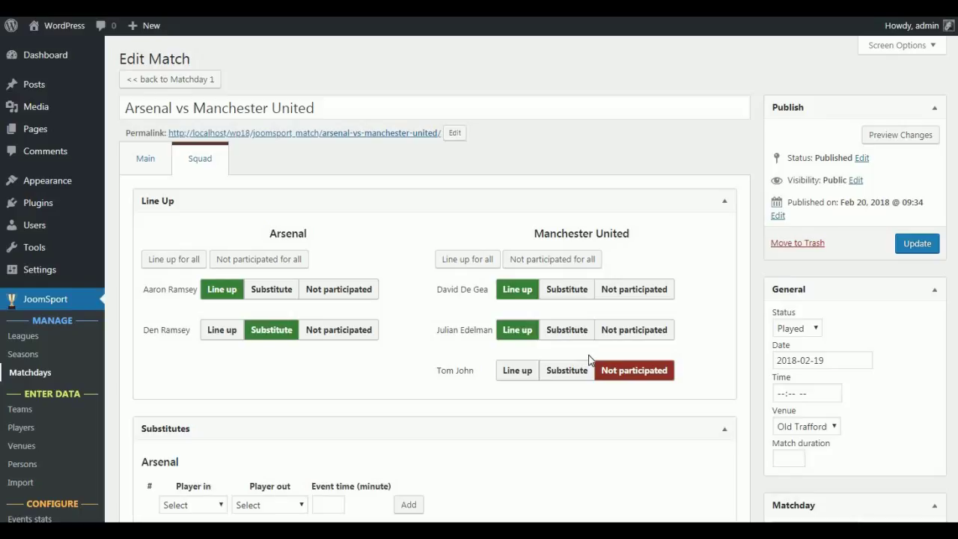
middle_click(605, 365)
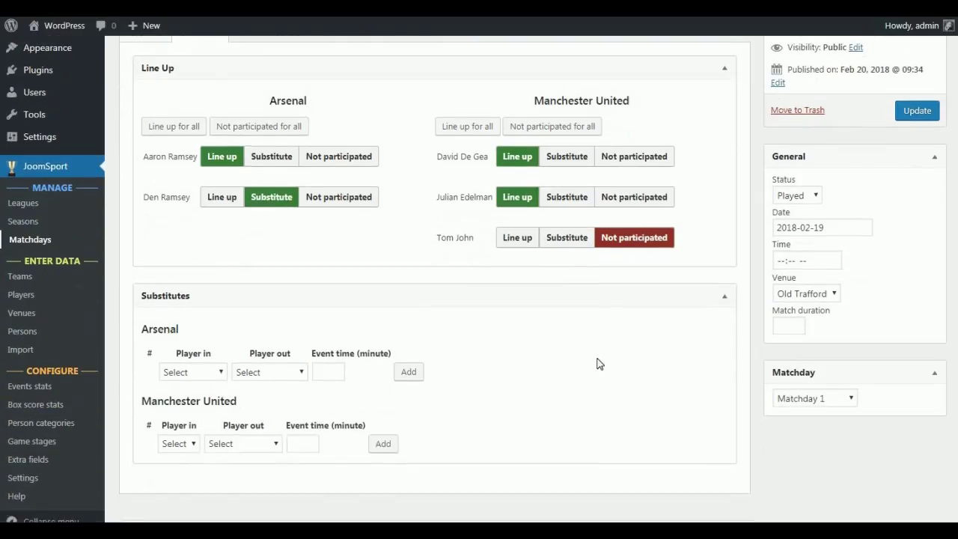
- Add an Arsenal substitution at minute 22, bringing on the substitute for Aaron Ramsey
click(223, 309)
click(188, 338)
click(269, 308)
click(266, 336)
click(322, 307)
text(22)
click(407, 309)
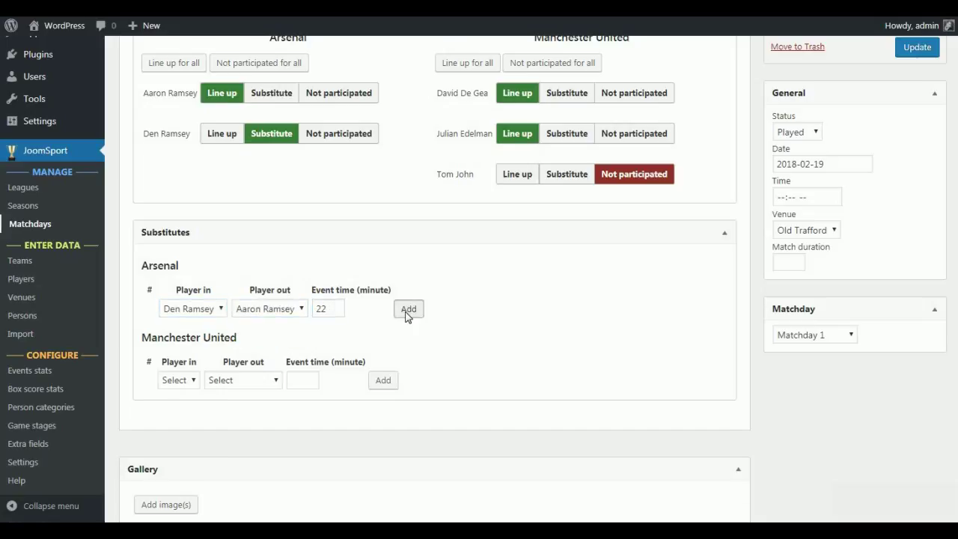
- Set the match duration to 90 and save the match
click(191, 404)
click(193, 406)
click(797, 261)
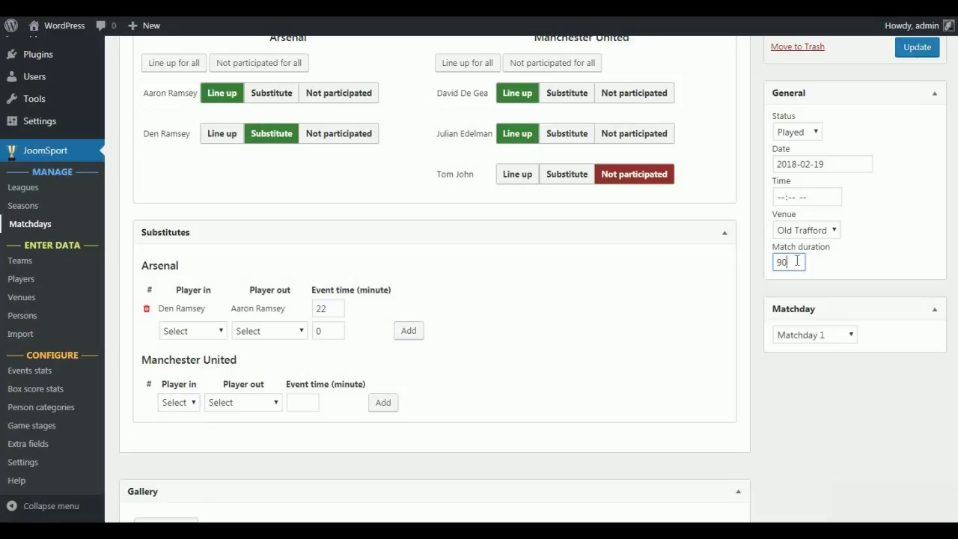
click(918, 230)
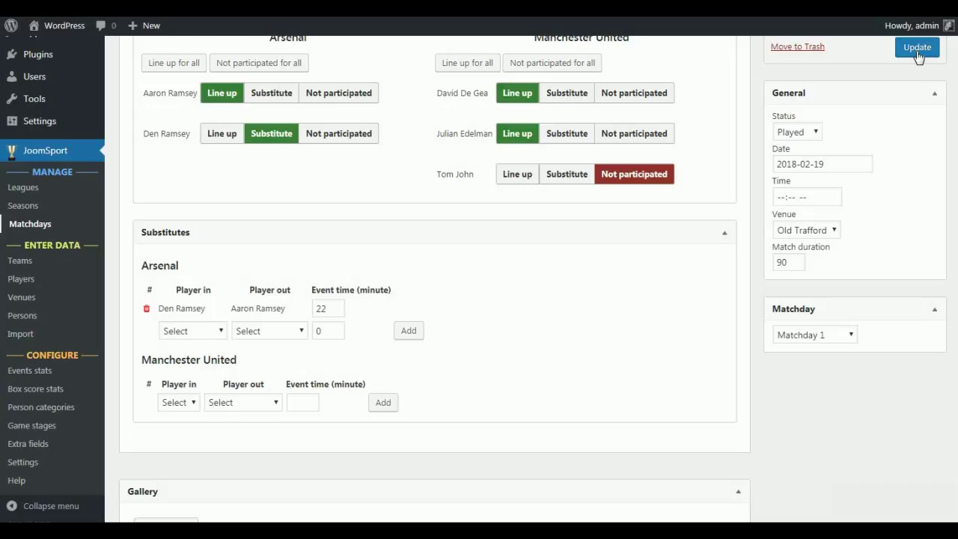
click(918, 49)
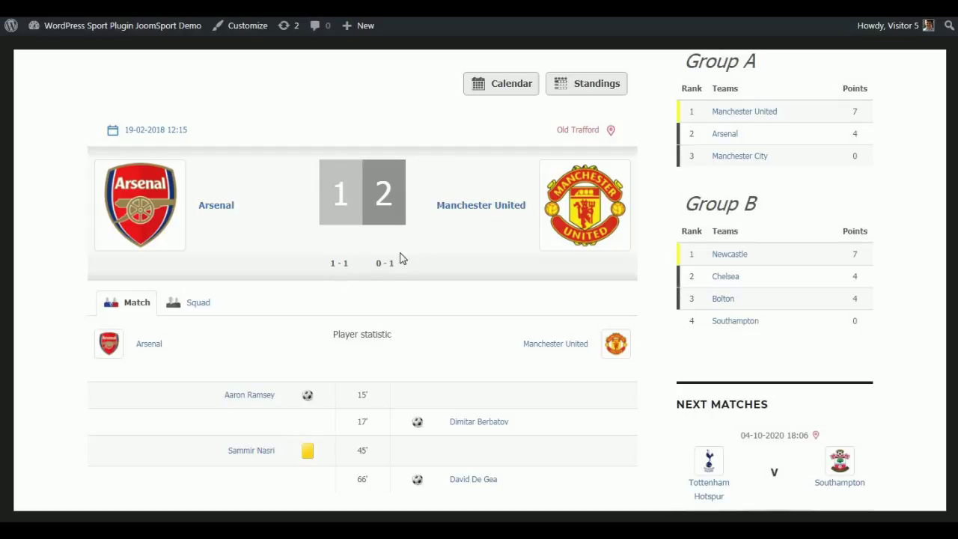
- On the JoomSport demo site, examine the Arsenal vs Manchester United match page with its player events, match statistics and squads
scroll(327, 264, down, 2)
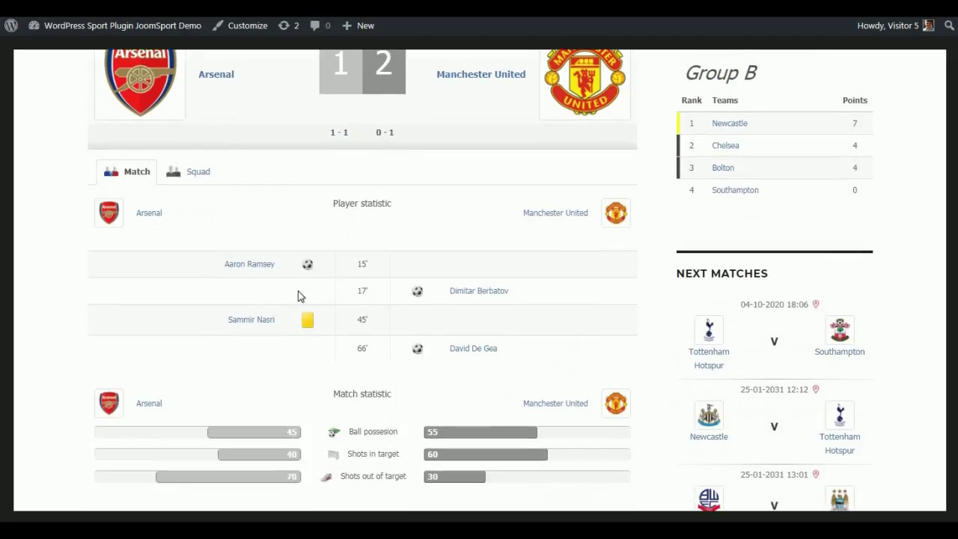
scroll(421, 318, down, 2)
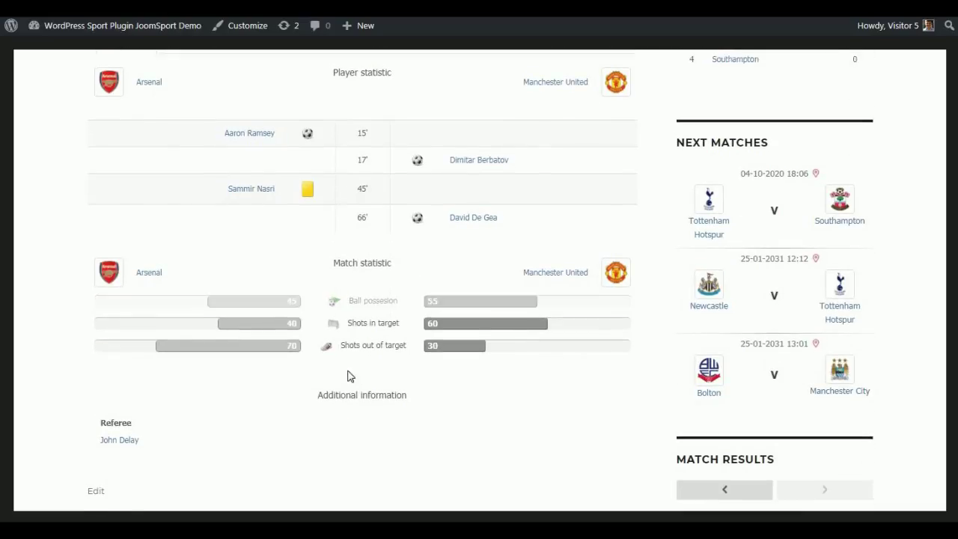
scroll(192, 188, up, 3)
click(192, 238)
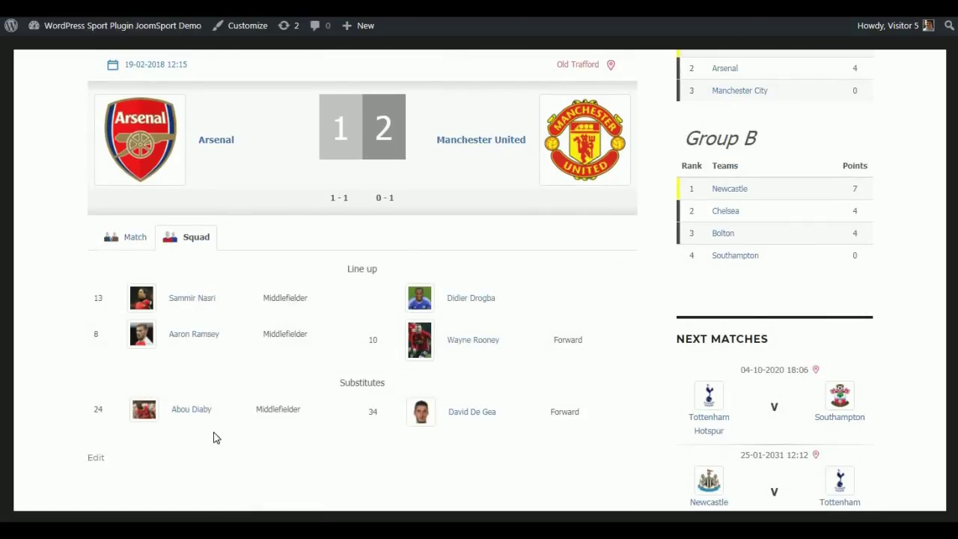
scroll(454, 354, up, 5)
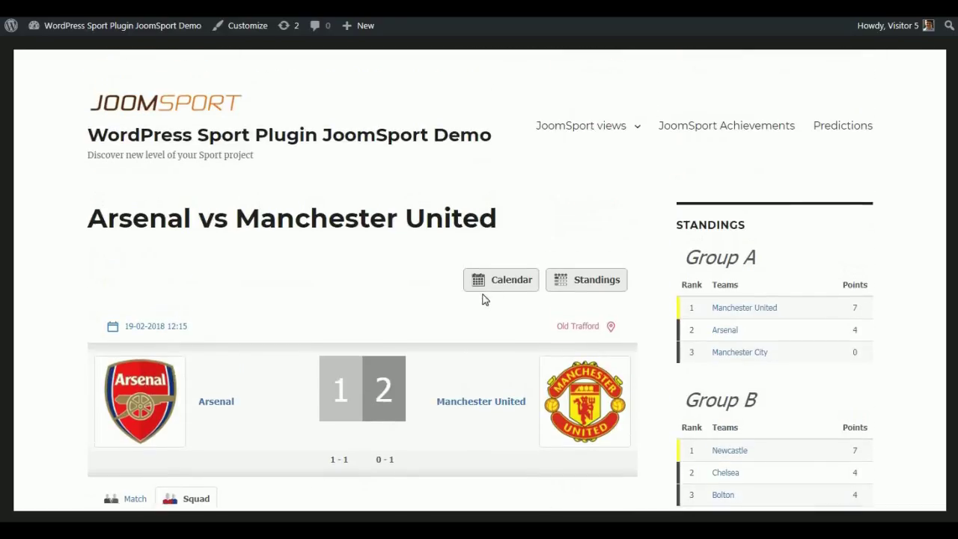
- View the Premier League 2017-2018 calendar and preview the player events of the Chelsea vs Newcastle match
click(488, 293)
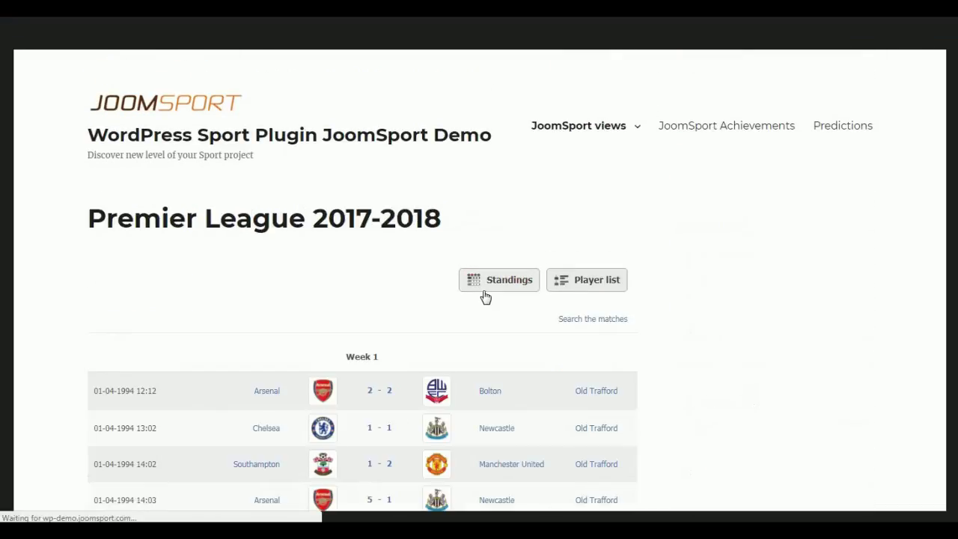
scroll(419, 262, down, 2)
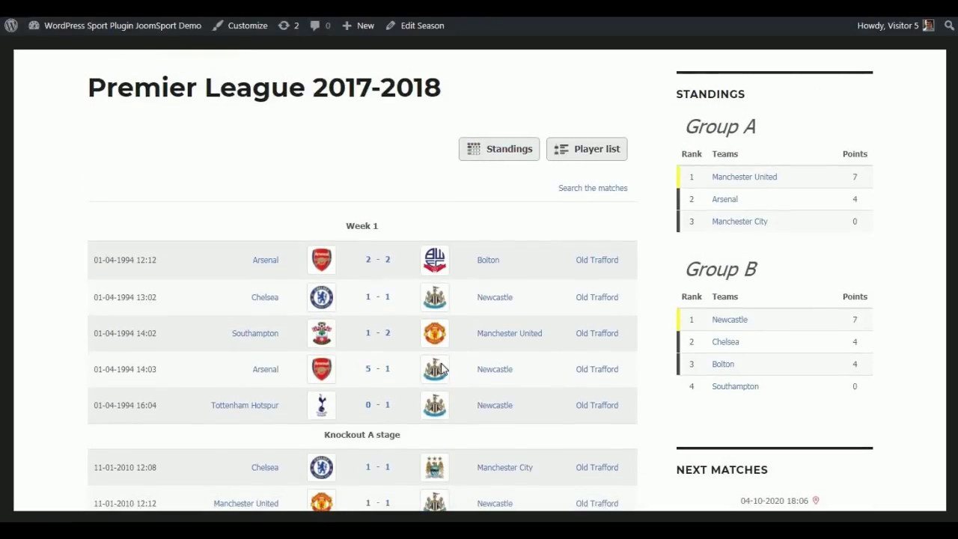
scroll(366, 404, down, 1)
mouse_move(377, 200)
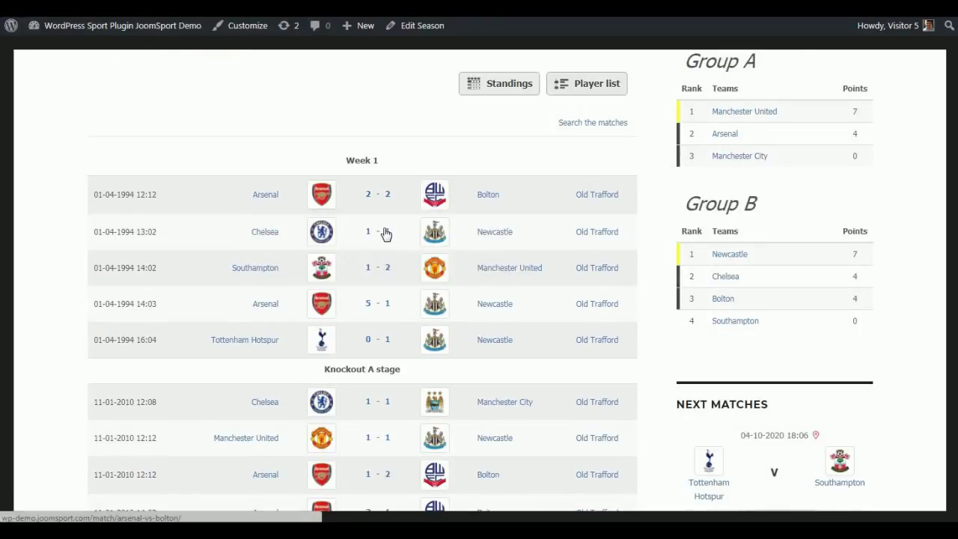
mouse_move(385, 234)
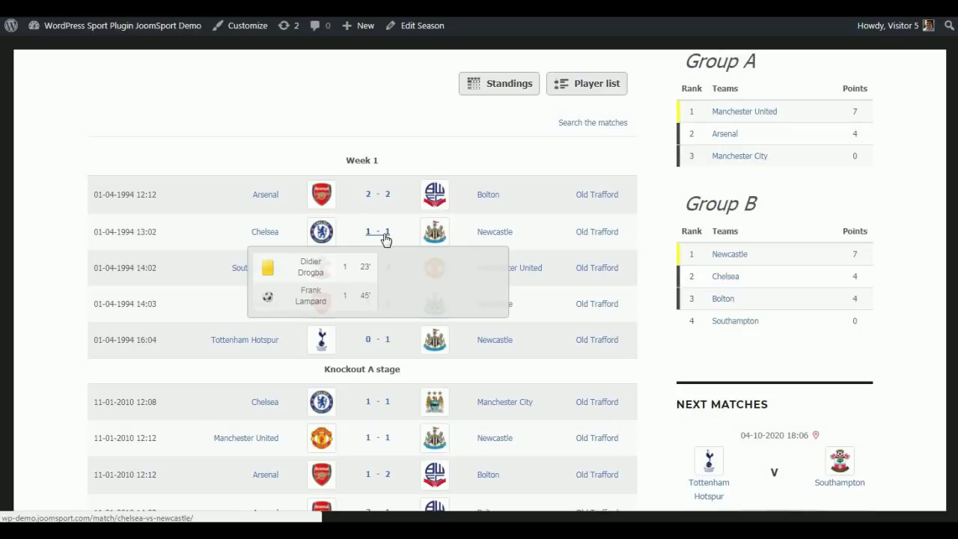
- Open the Premier League 2017-2018 player list and review the season selector and the players' goal and card statistics
click(571, 87)
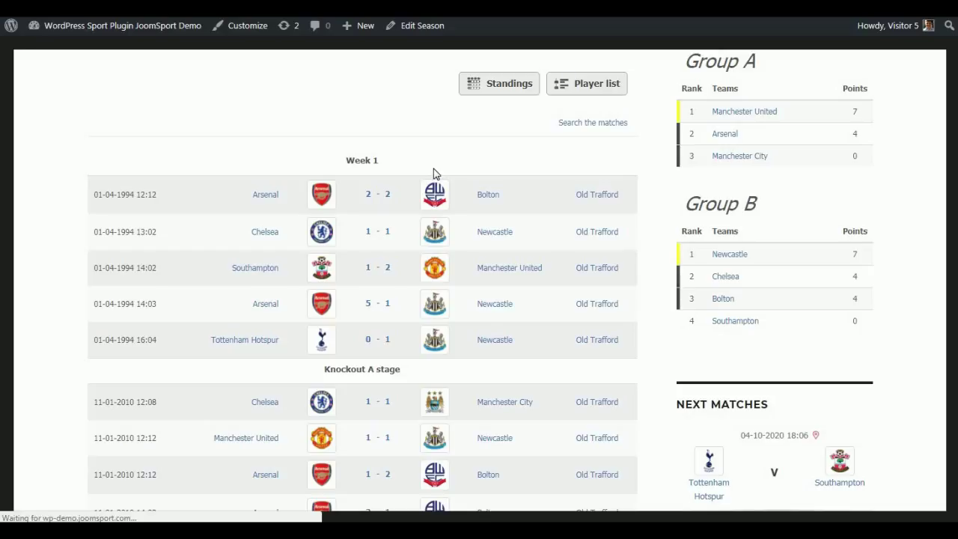
scroll(434, 169, down, 2)
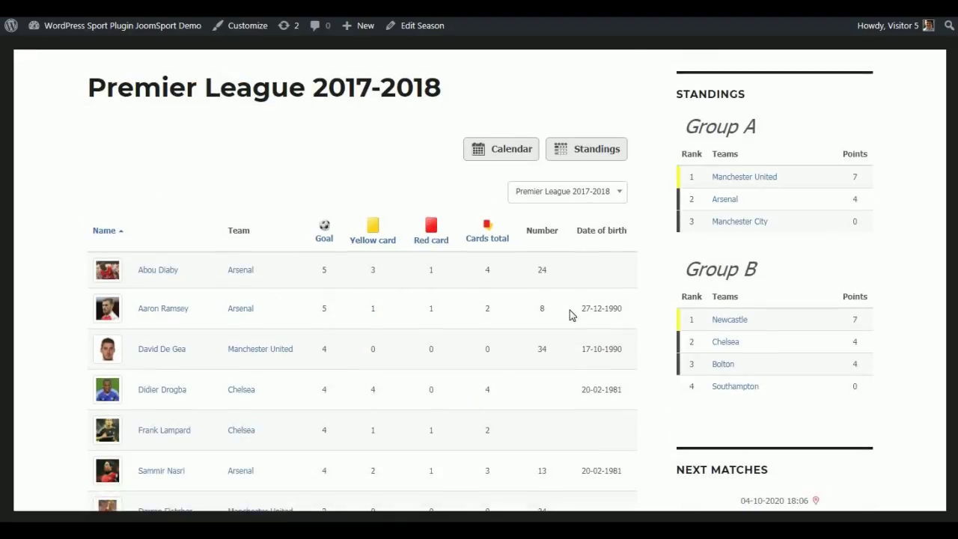
click(580, 196)
click(575, 287)
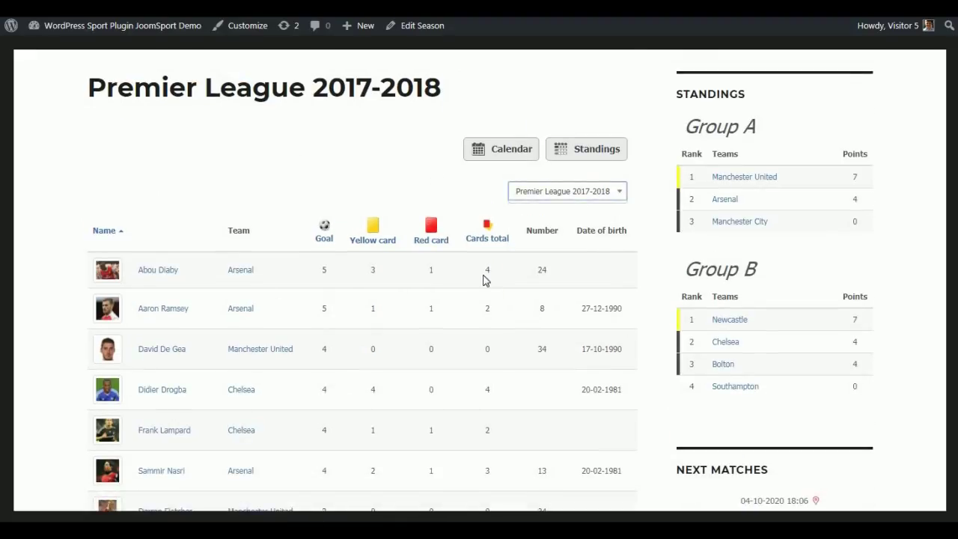
scroll(475, 285, down, 2)
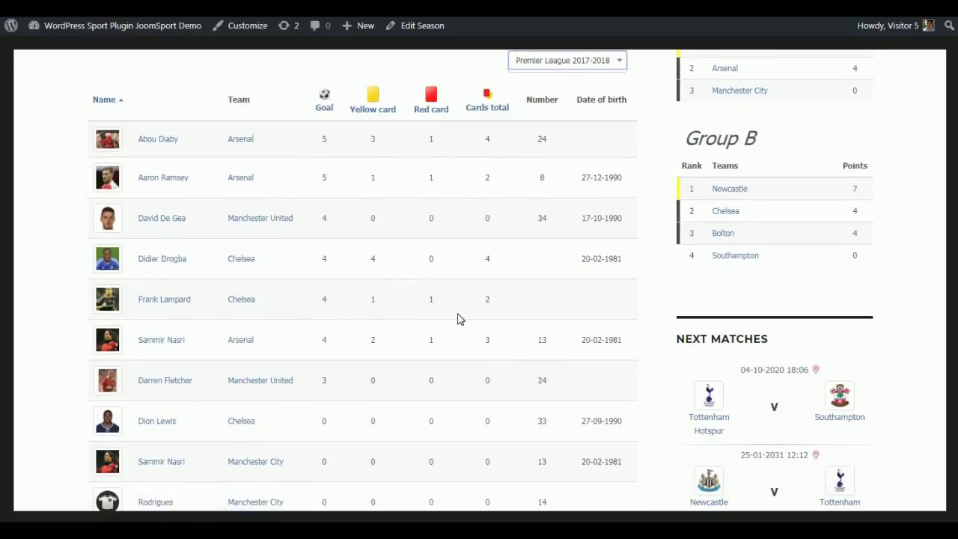
scroll(449, 307, up, 1)
- Open Aaron Ramsey's player page and examine his season statistics and match list
click(153, 244)
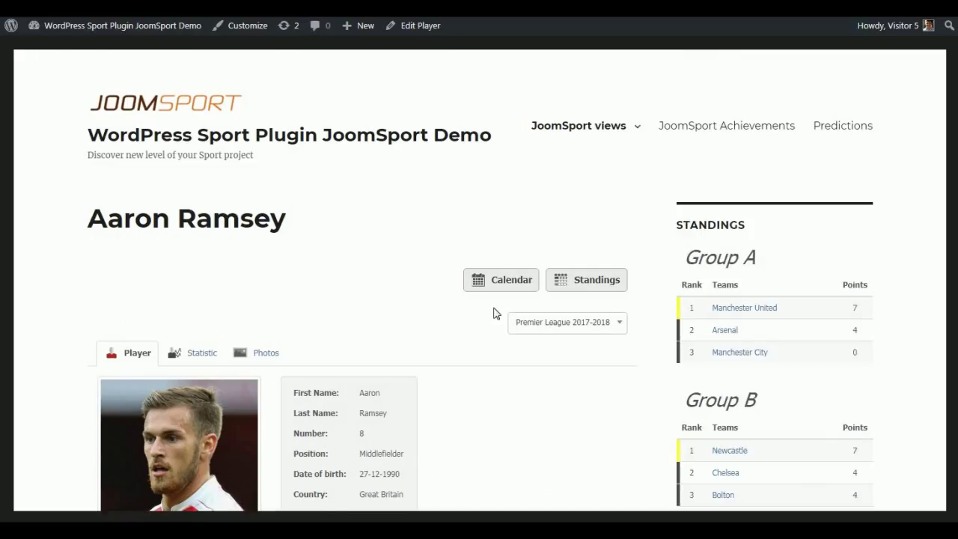
click(569, 322)
click(569, 322)
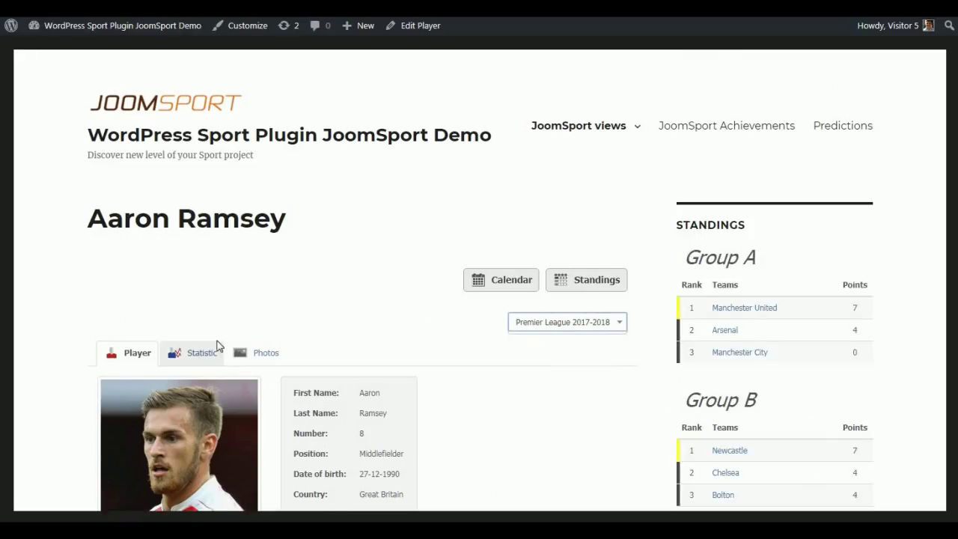
click(201, 357)
scroll(423, 273, down, 2)
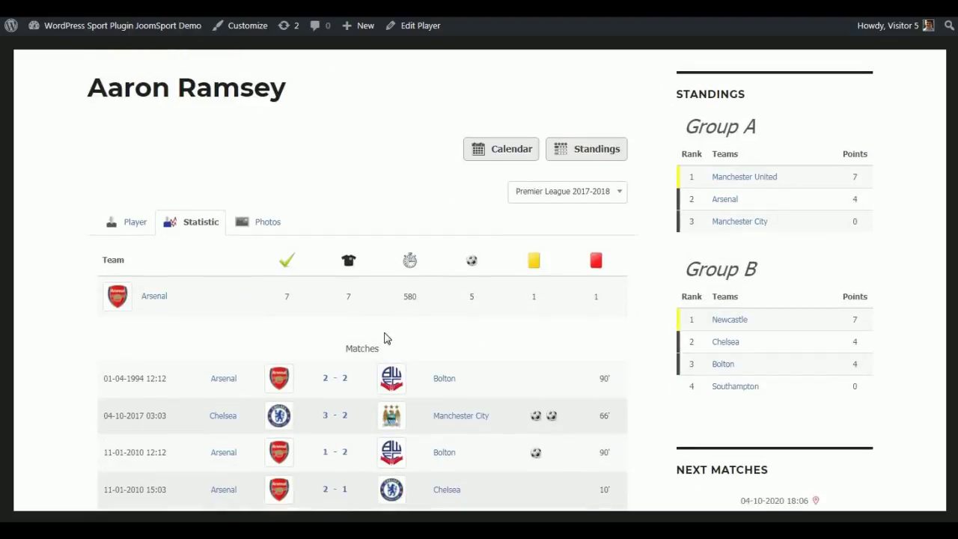
scroll(507, 331, down, 1)
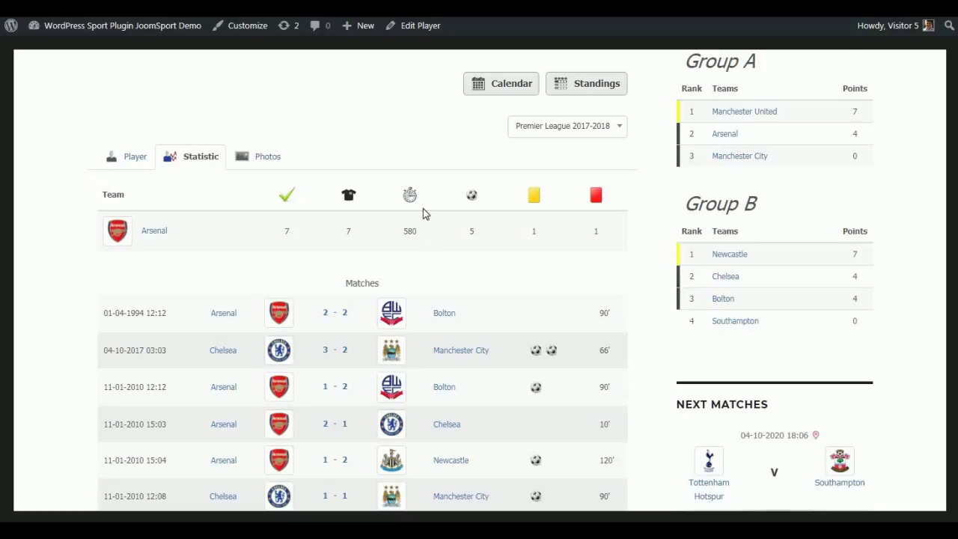
scroll(431, 235, up, 1)
- Open the Premier League 2017-2018 standings and review the Group A and Group B tables
click(568, 157)
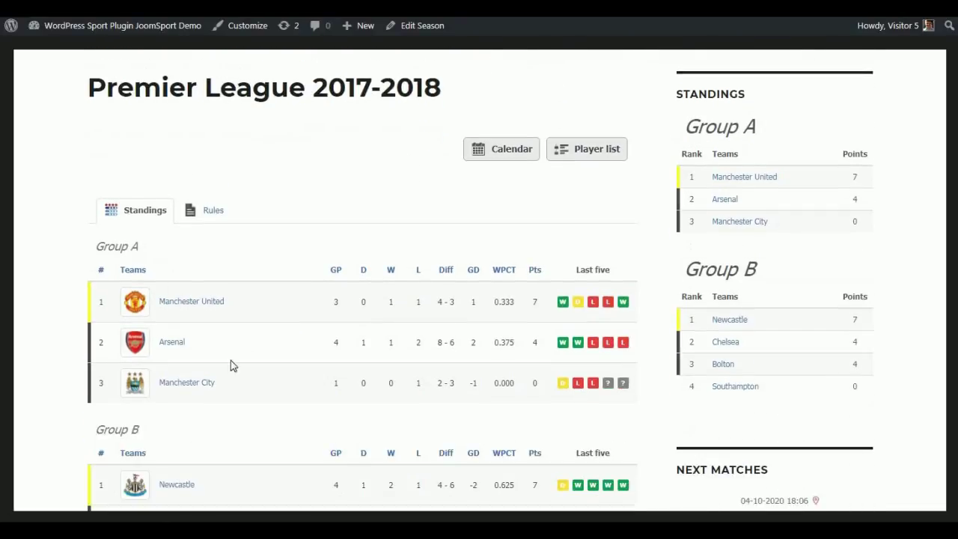
scroll(505, 339, down, 2)
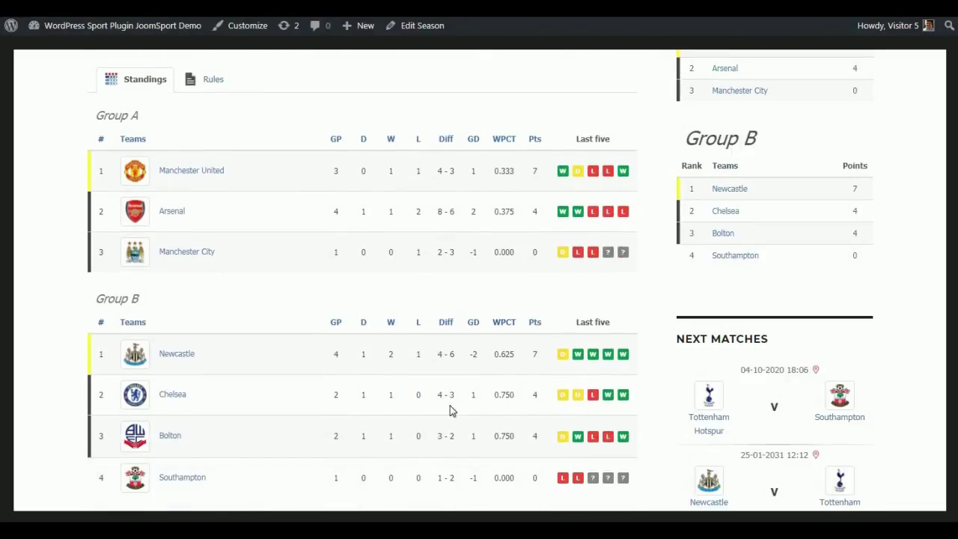
scroll(451, 413, down, 1)
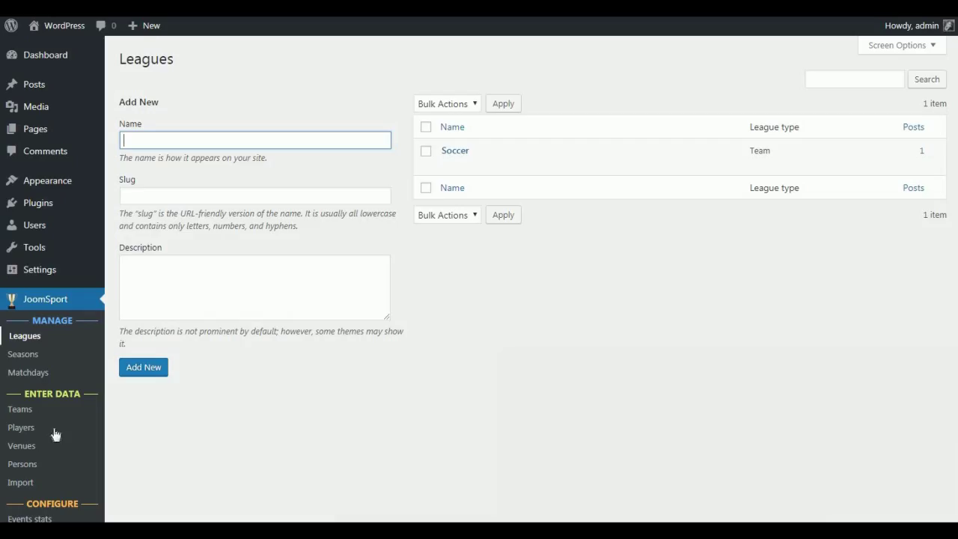
- In the WordPress admin, add a matchday named Knockout for Premier League 2017-2018 with type Knockout and format 8
click(40, 375)
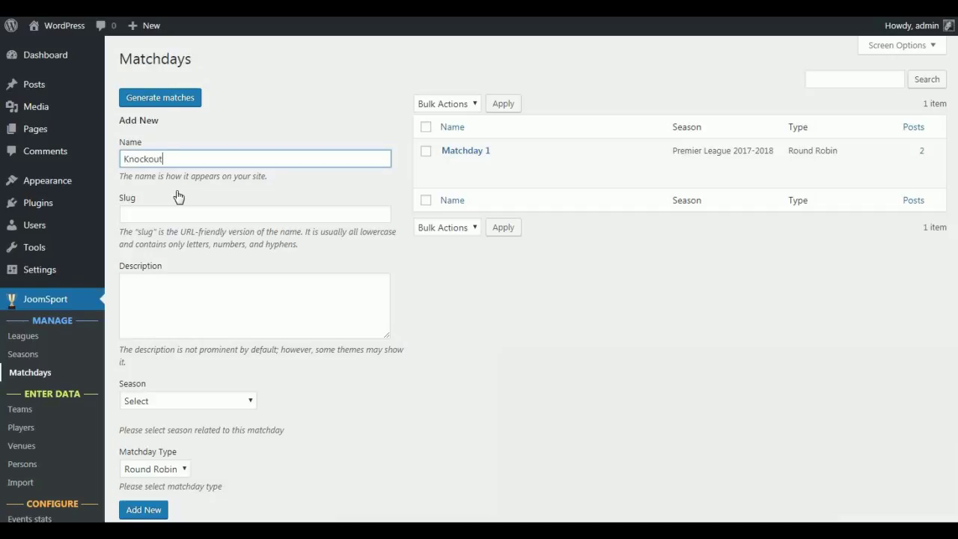
scroll(173, 218, down, 1)
click(168, 334)
click(177, 378)
click(163, 403)
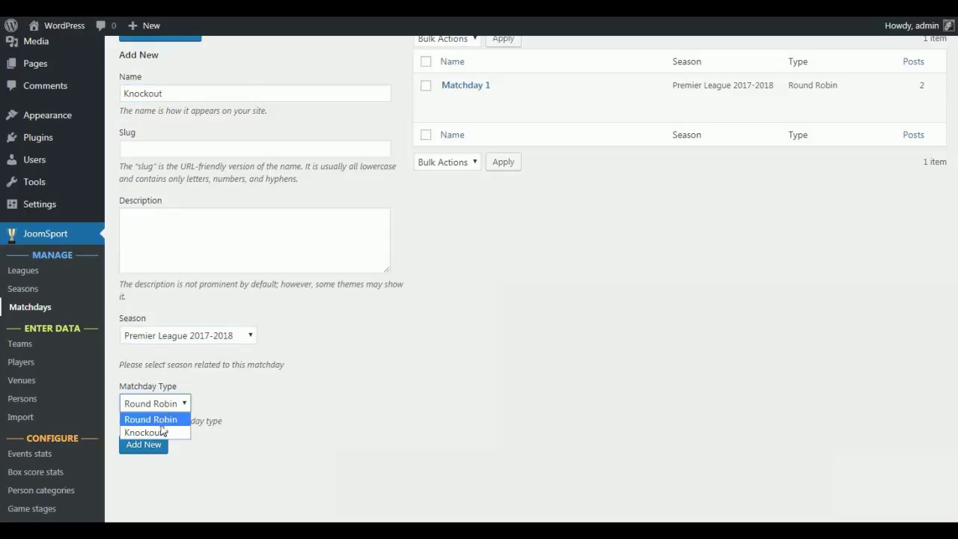
click(161, 432)
scroll(195, 400, down, 1)
click(148, 396)
click(145, 436)
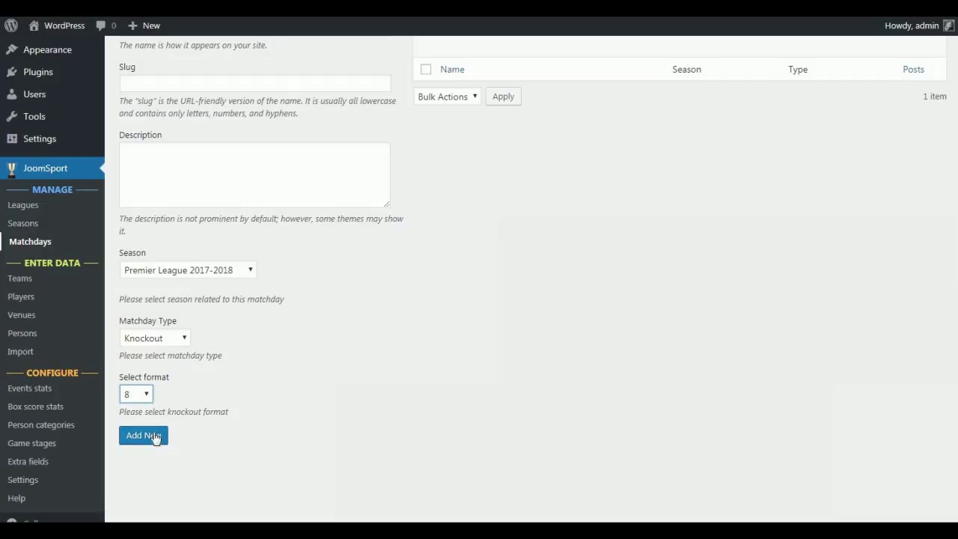
click(156, 436)
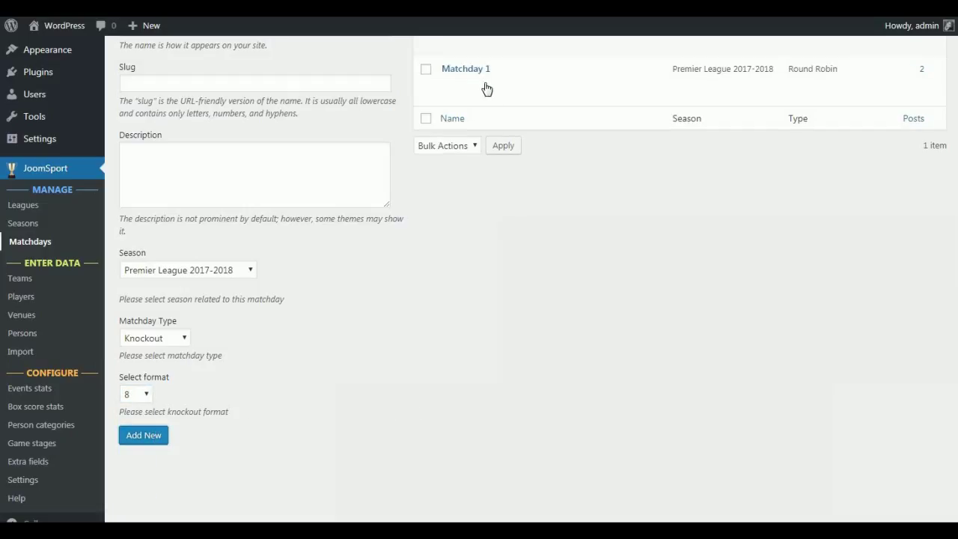
- Open the Knockout matchday and pair Arsenal with Manchester City and Bolton with Newcastle in the first round
scroll(478, 150, up, 2)
click(467, 153)
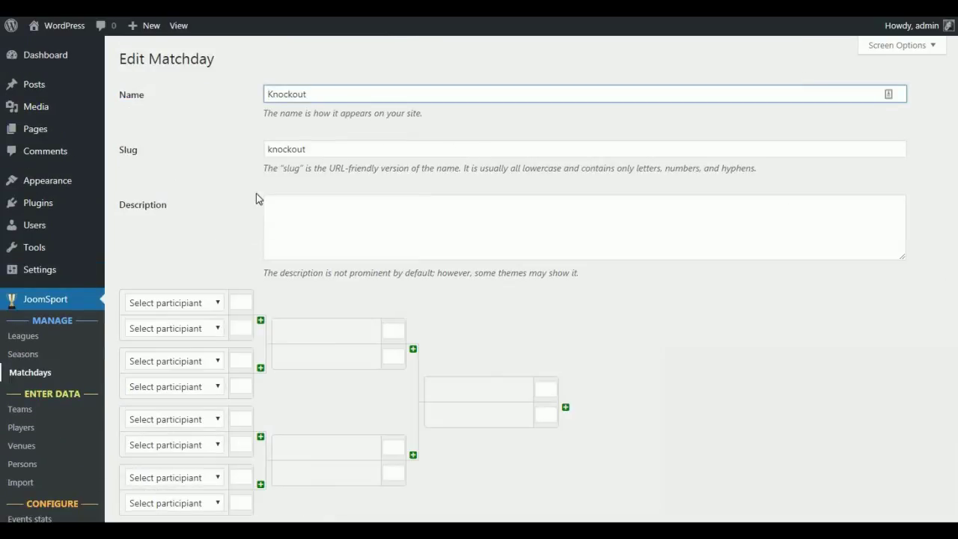
click(165, 303)
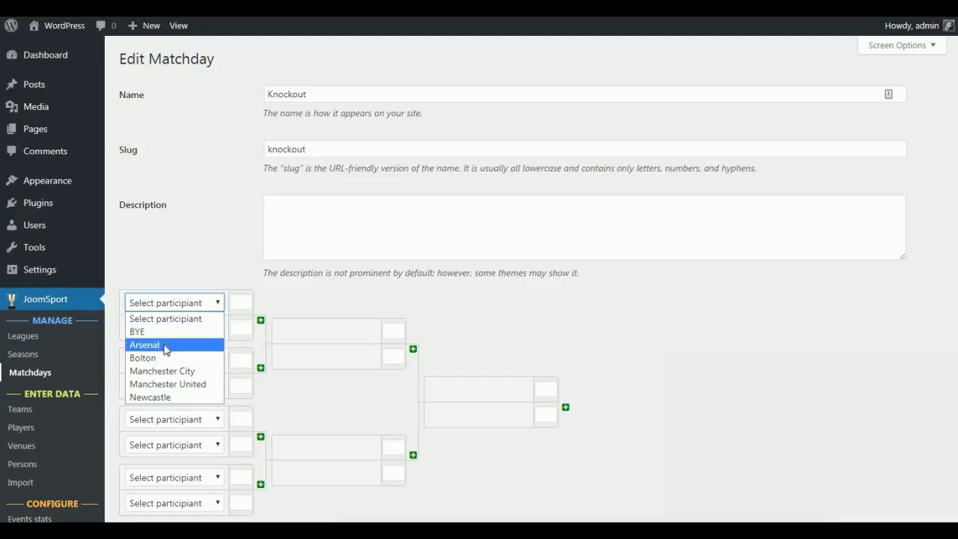
click(166, 345)
click(167, 331)
click(171, 382)
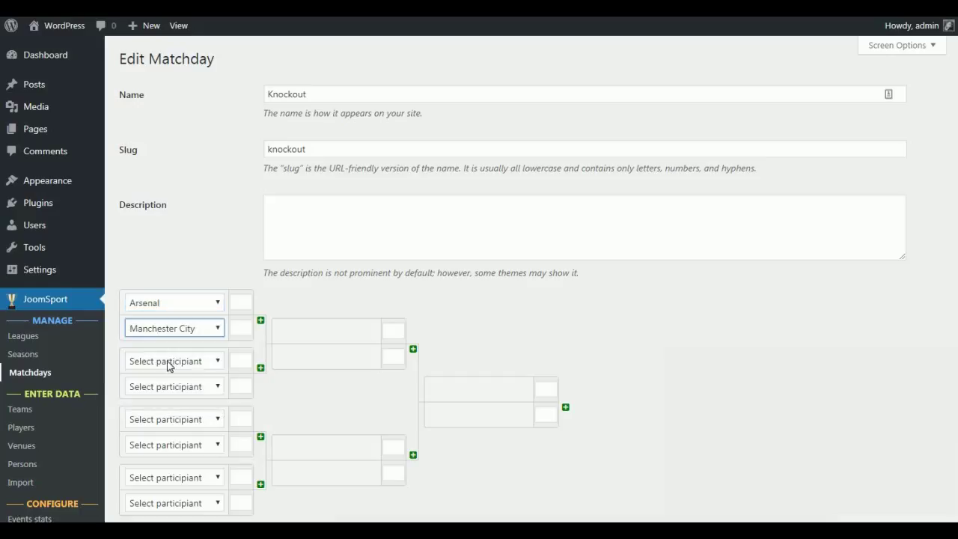
click(167, 362)
click(172, 404)
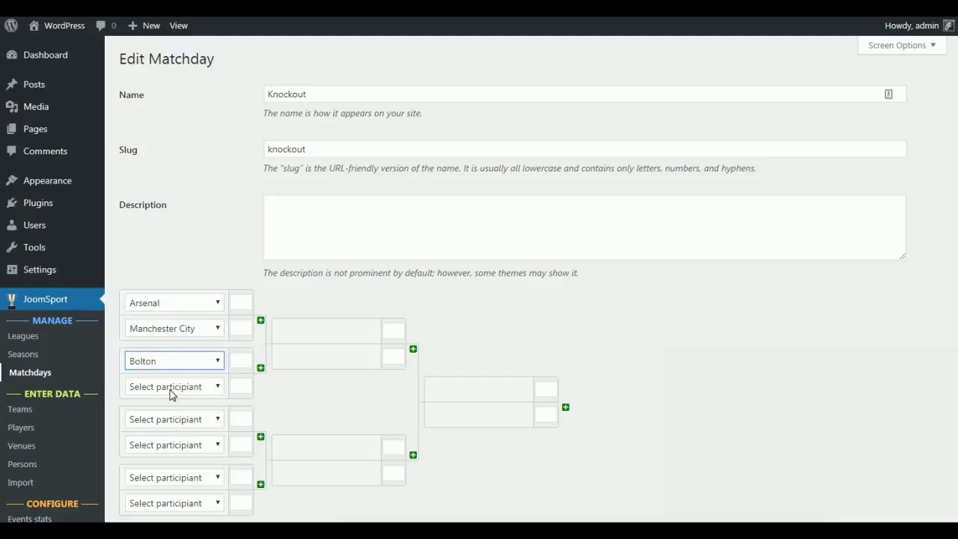
click(173, 391)
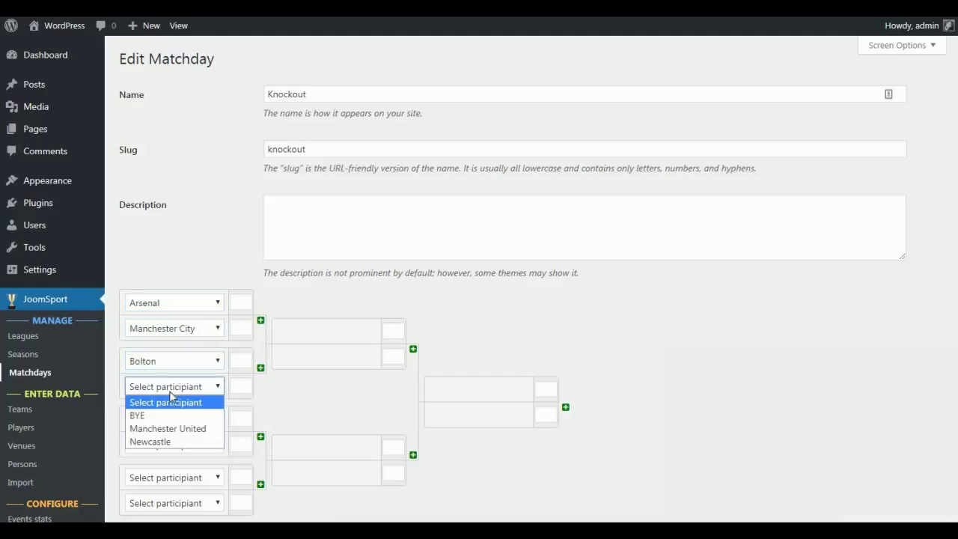
click(171, 441)
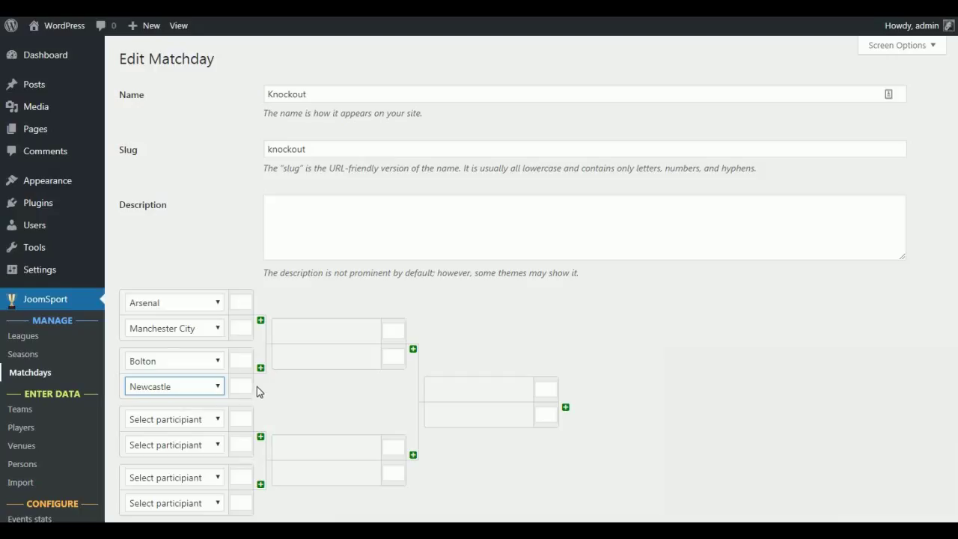
- Enter a 1:3 score for Arsenal against Manchester City and advance the winner to the next round
click(237, 302)
text(1)
click(241, 327)
text(3)
click(260, 309)
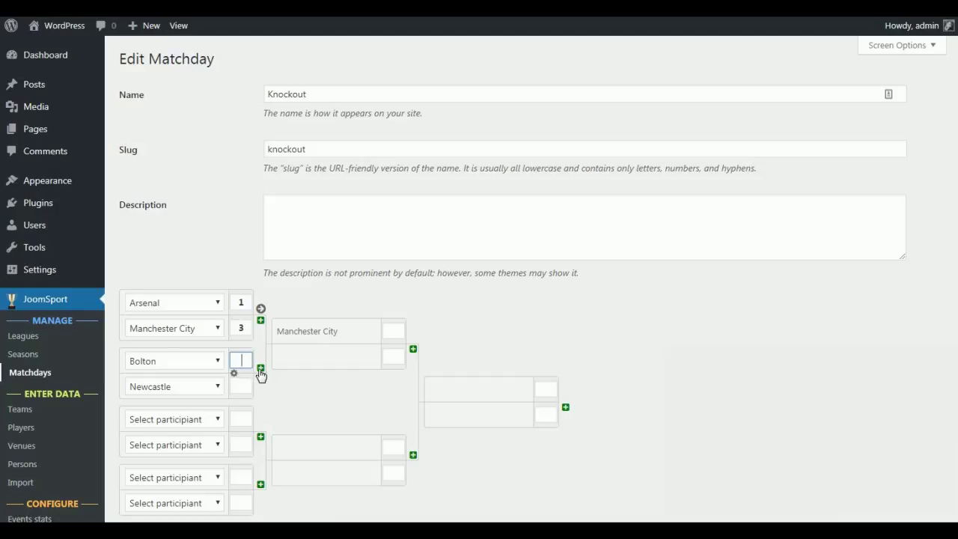
- Add a second match to the Bolton–Newcastle pairing and set BYE against Manchester United in the third pairing
click(260, 368)
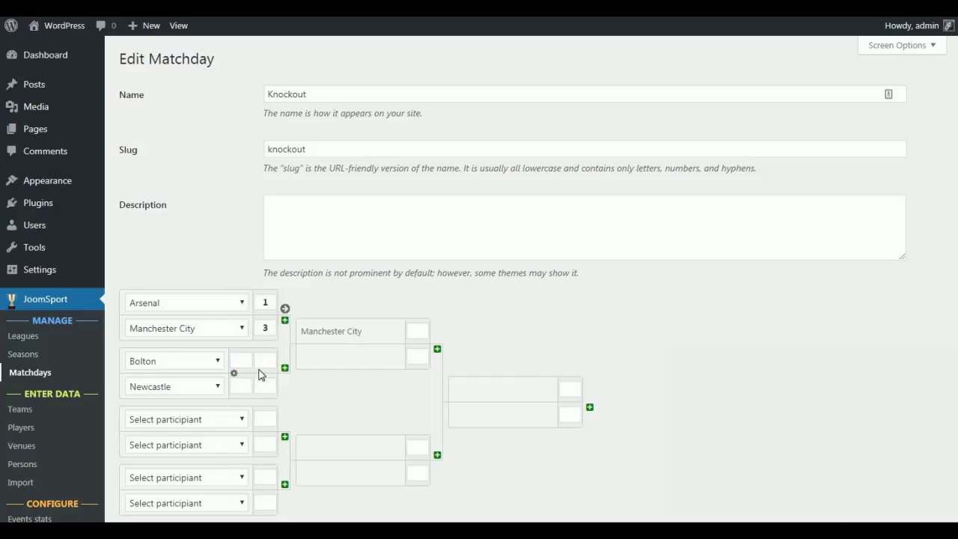
scroll(229, 386, down, 1)
click(222, 357)
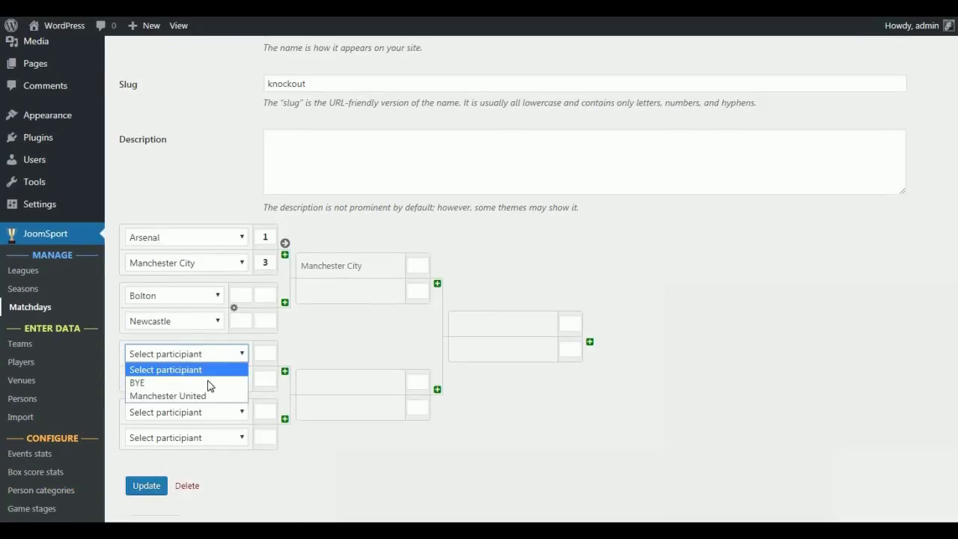
click(210, 382)
click(208, 378)
click(196, 421)
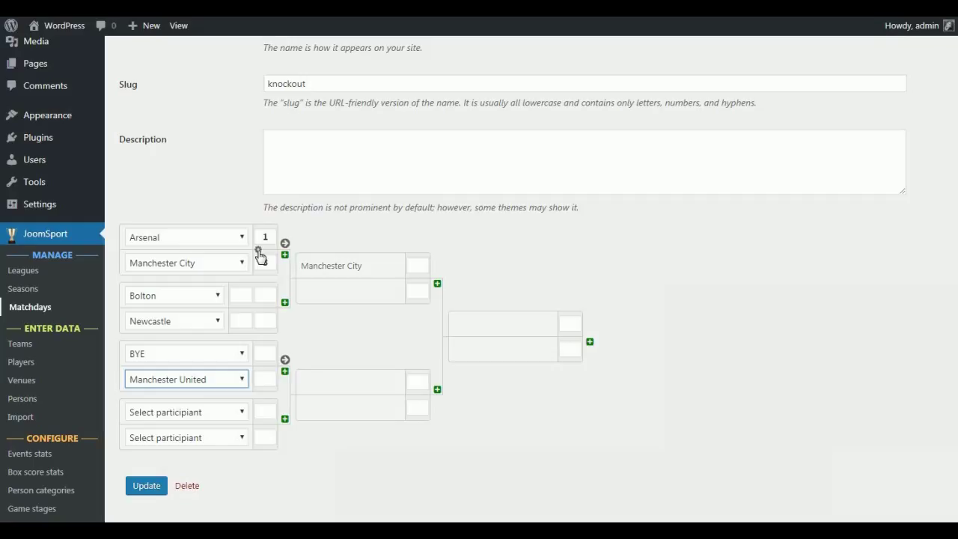
- Open the match details of the Arsenal–Manchester City pairing from the knockout bracket
click(259, 258)
text(3)
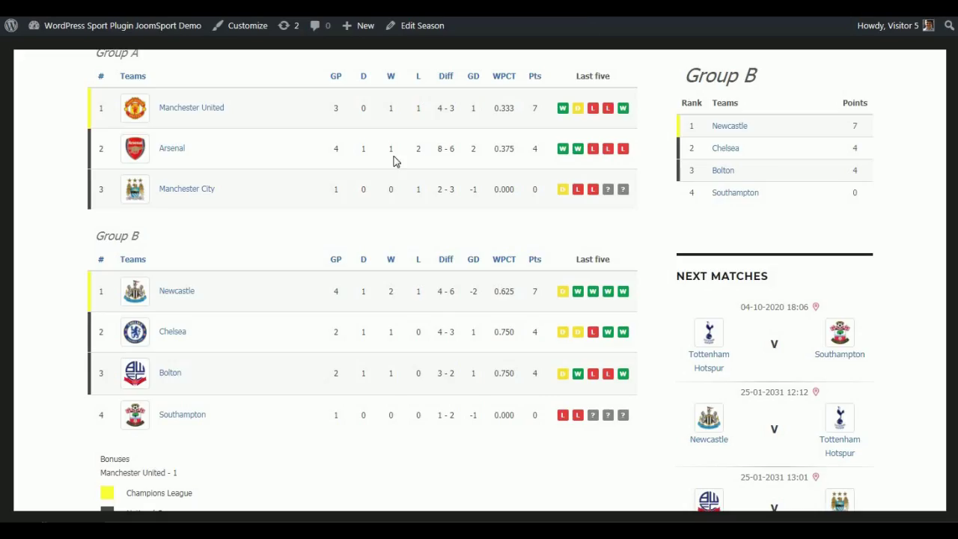
- On the demo site's season standings page, examine the Knockout A stage bracket and trace Arsenal's path through it
scroll(356, 192, down, 5)
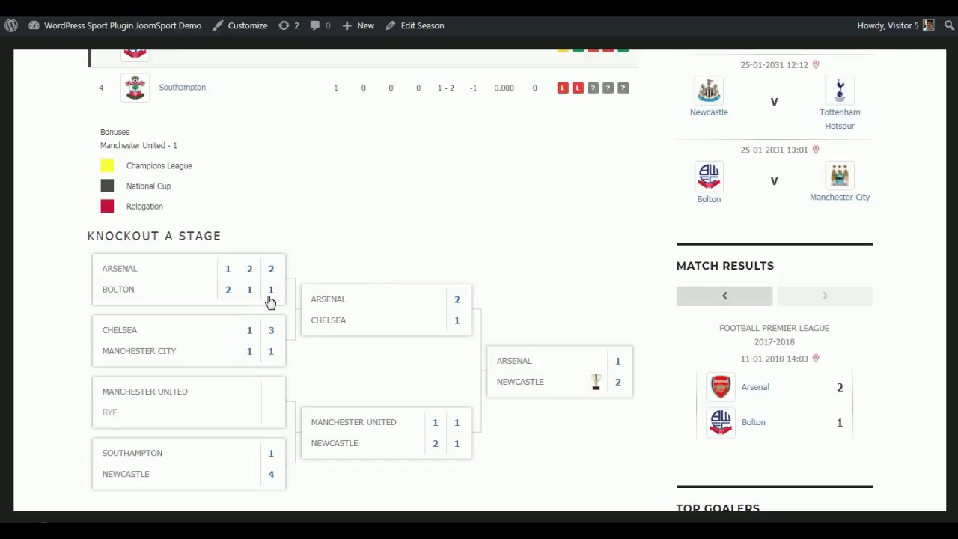
scroll(259, 325, down, 1)
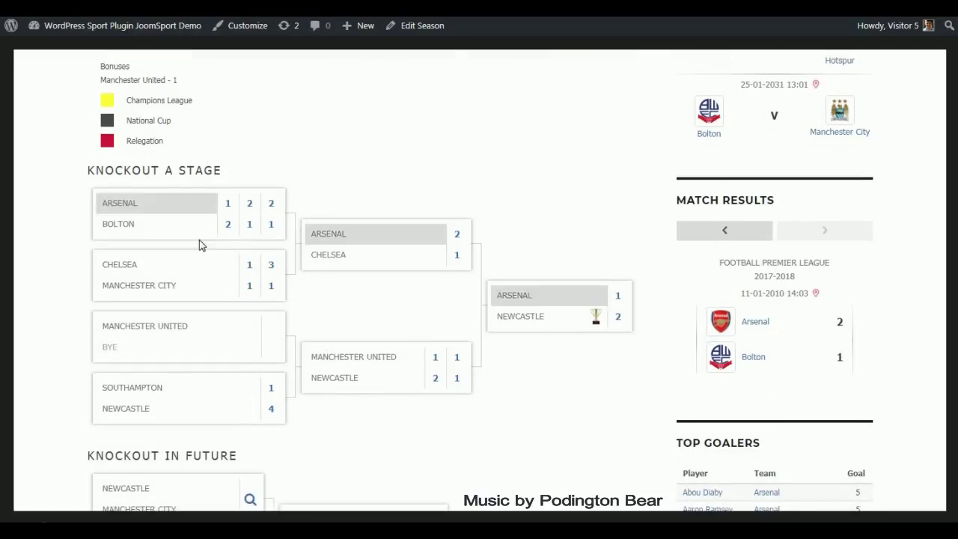